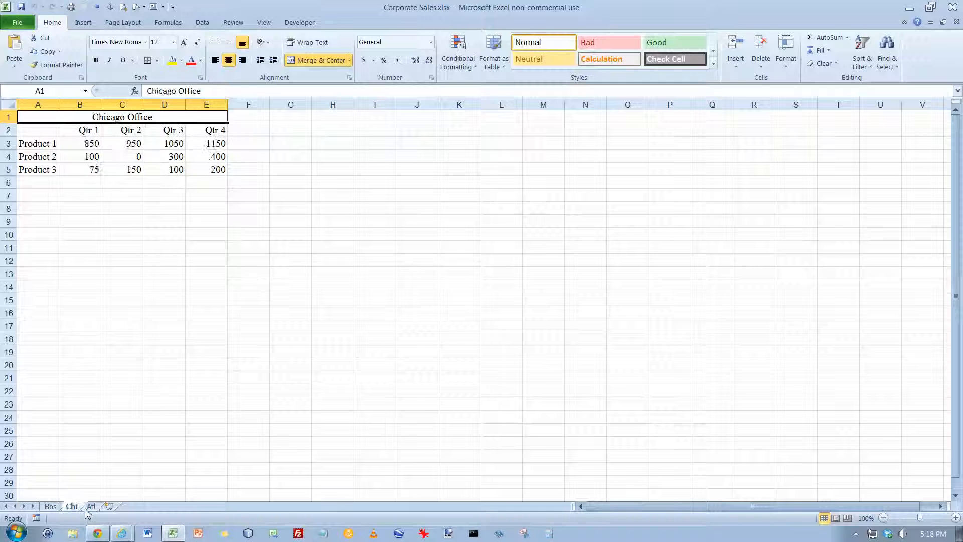
Look through the Atl, Chi and Bos sheets to compare their layout and quarterly figures
left_click(92, 506)
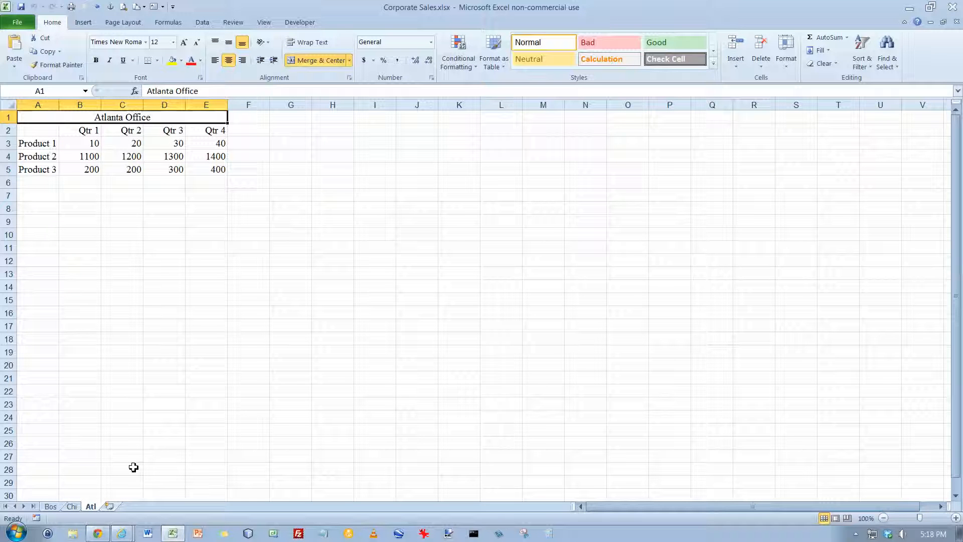
left_click(73, 506)
left_click(51, 507)
left_click(70, 507)
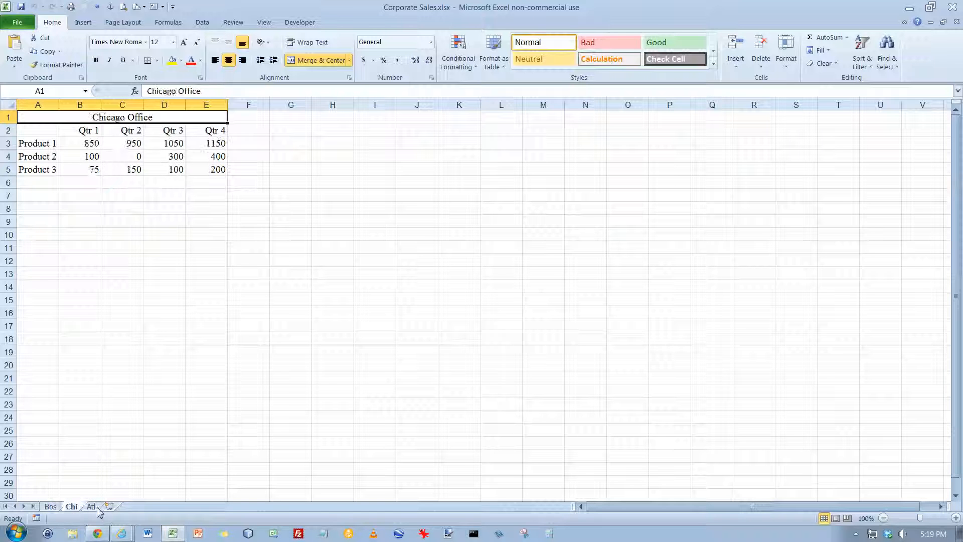
left_click(92, 507)
left_click(73, 506)
left_click(53, 507)
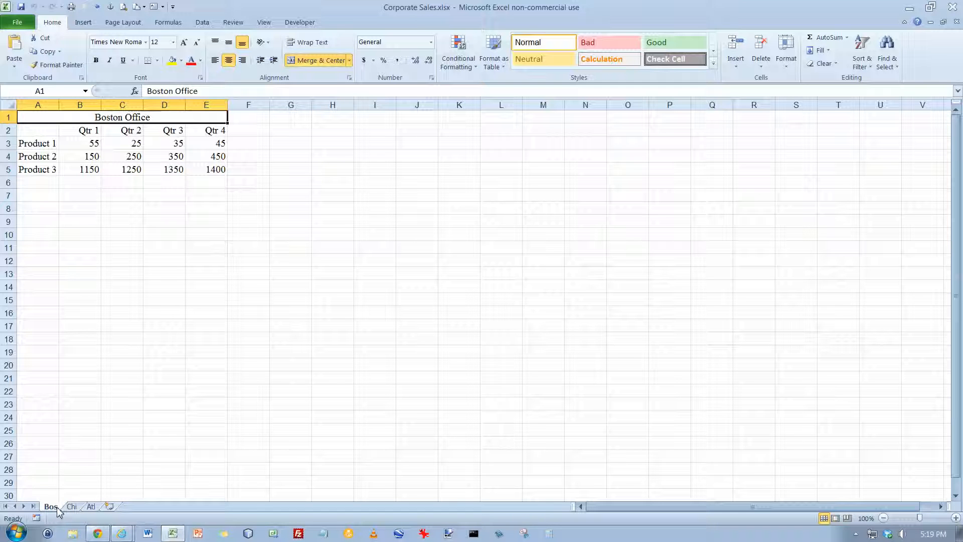
Move the Atl sheet in front of Bos and rename it Atlanta
left_click(92, 507)
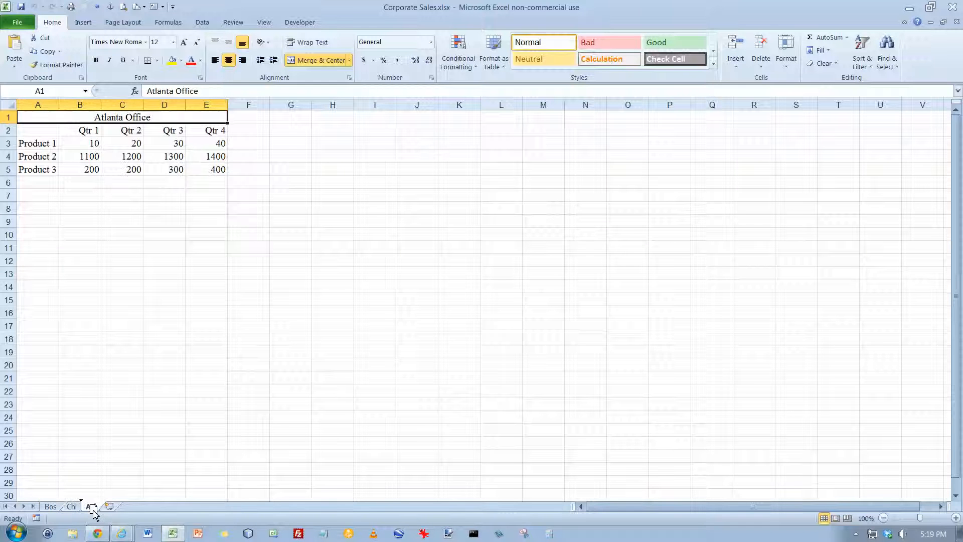
left_click_drag(93, 508, 50, 511)
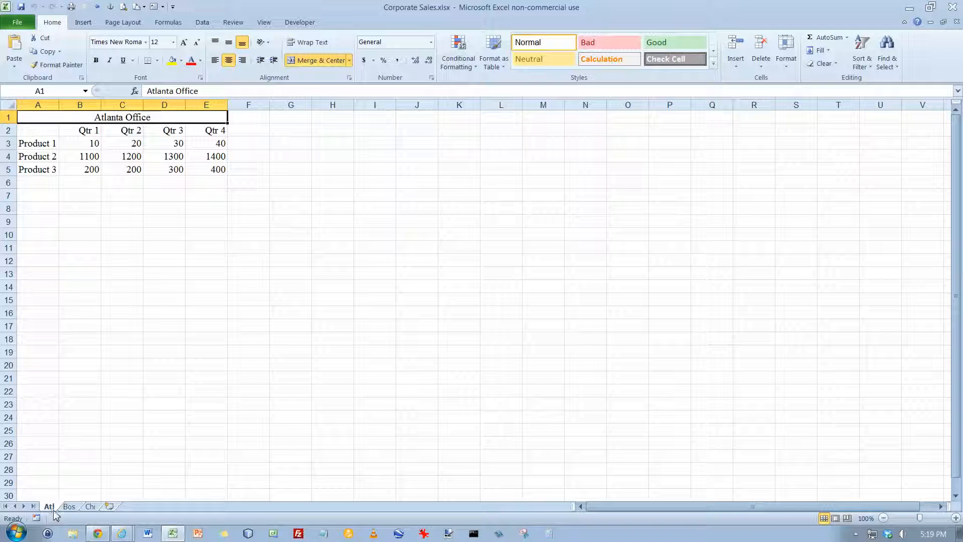
double_click(50, 507)
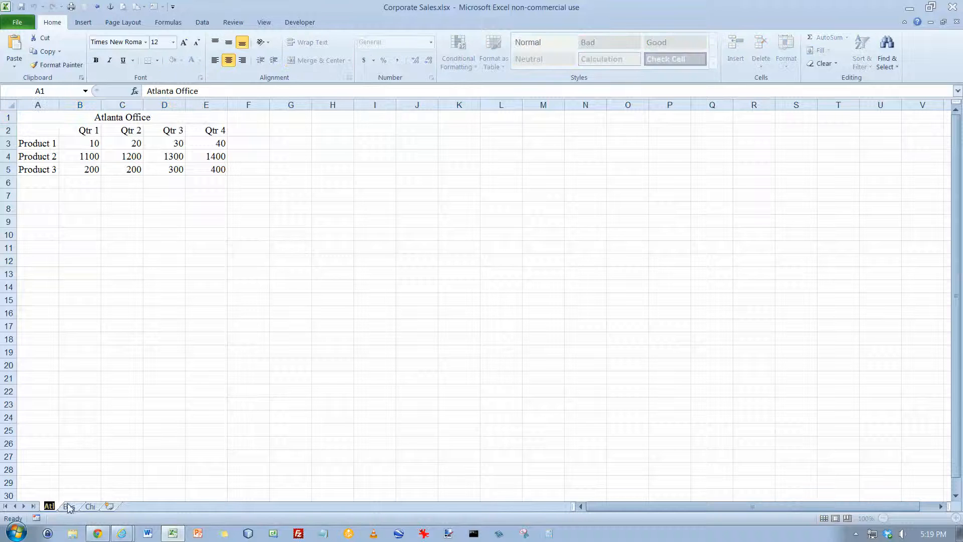
type("Atlanta")
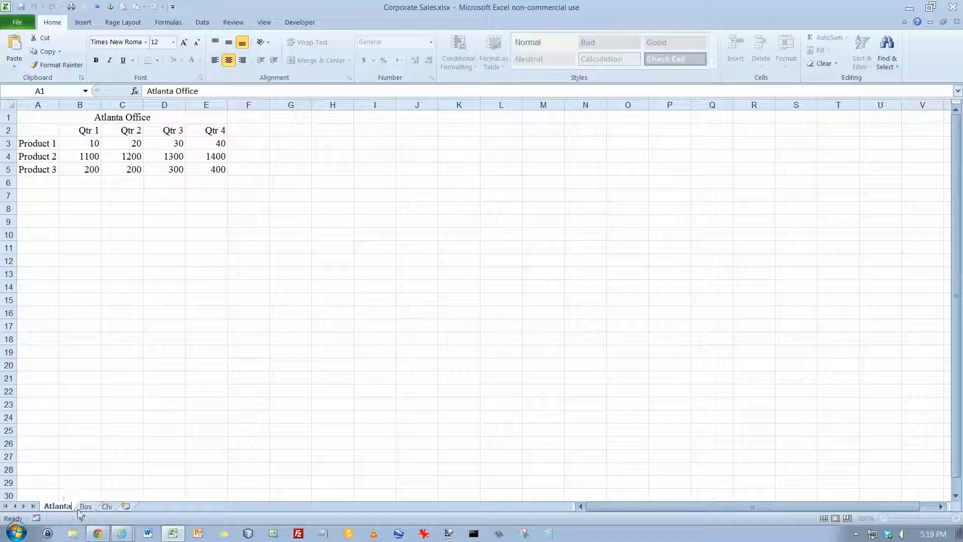
Rename the Bos sheet as Boston and the Chi sheet as Chicago
left_click(86, 507)
double_click(86, 507)
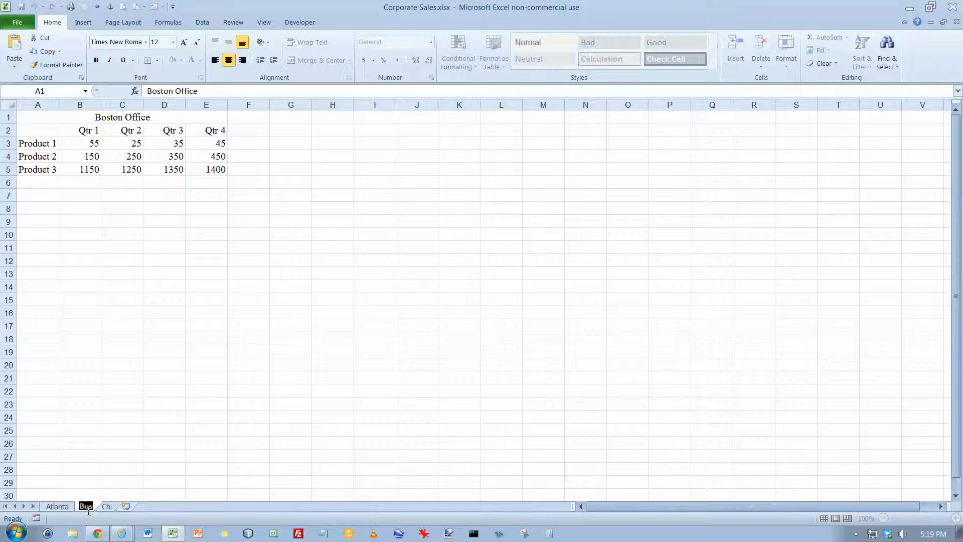
type("Boston")
right_click(124, 506)
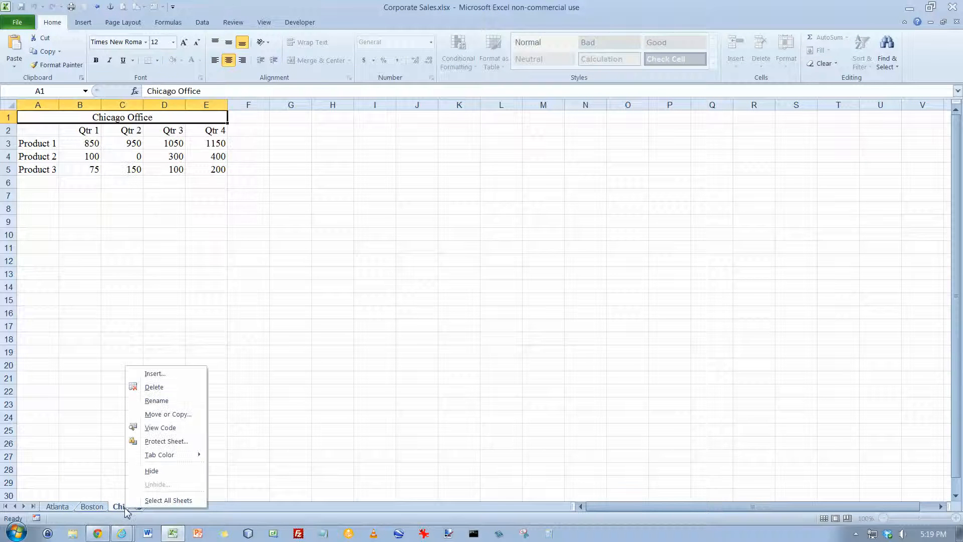
left_click(157, 400)
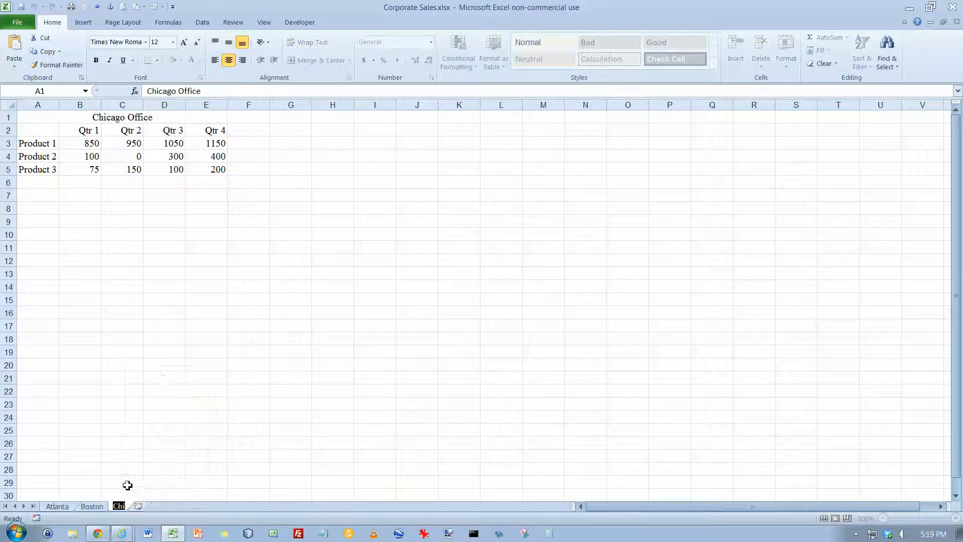
type("Chicago")
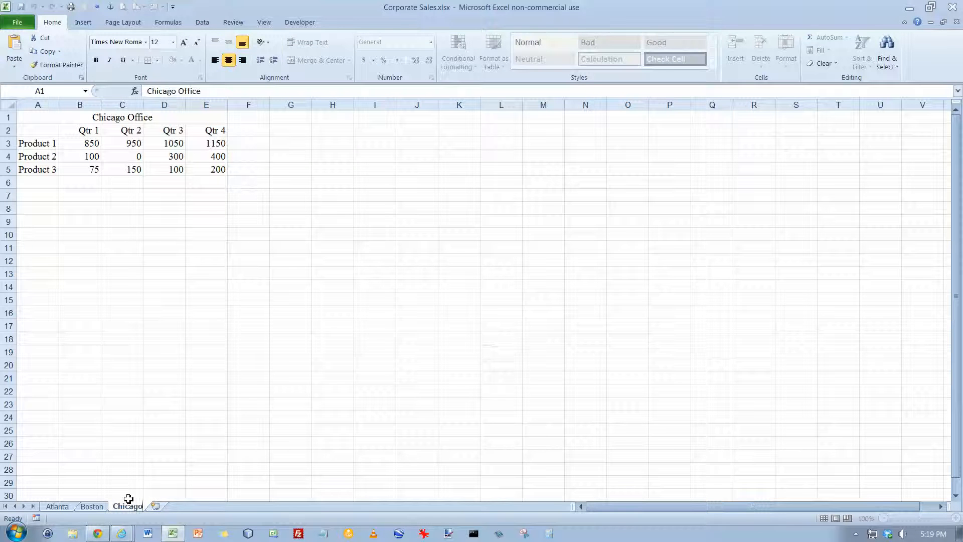
left_click(128, 497)
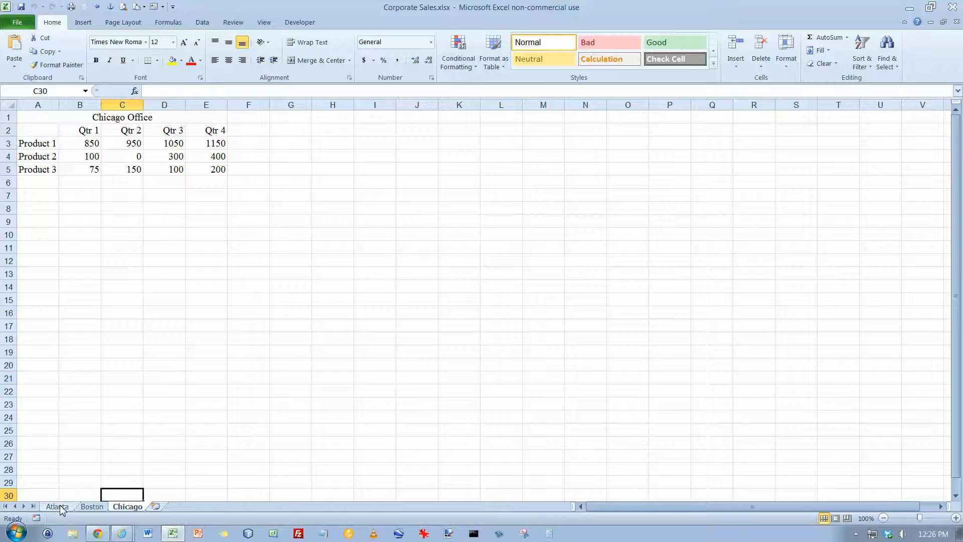
Set the Atlanta sheet's tab color to red
right_click(62, 508)
mouse_move(97, 454)
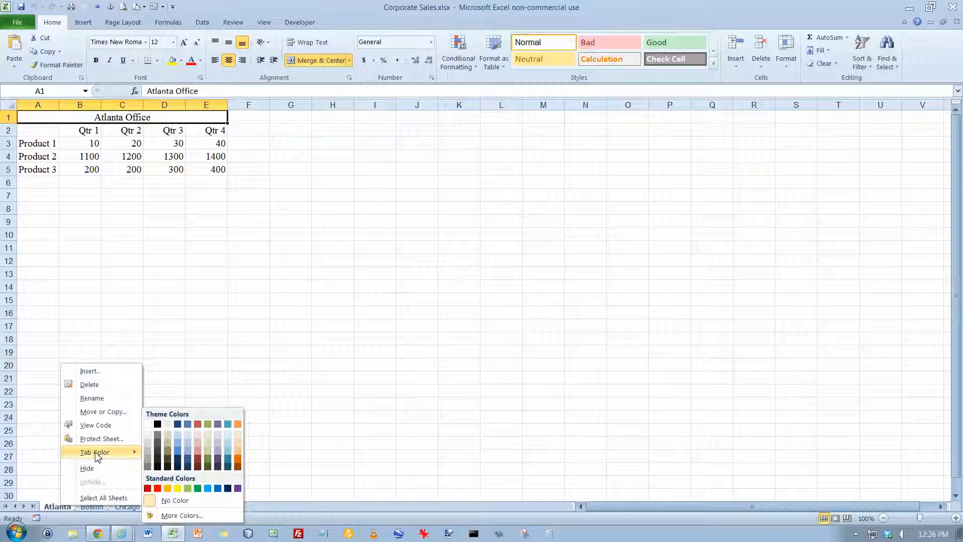
left_click(158, 488)
Set the Boston sheet's tab color to light blue
right_click(92, 507)
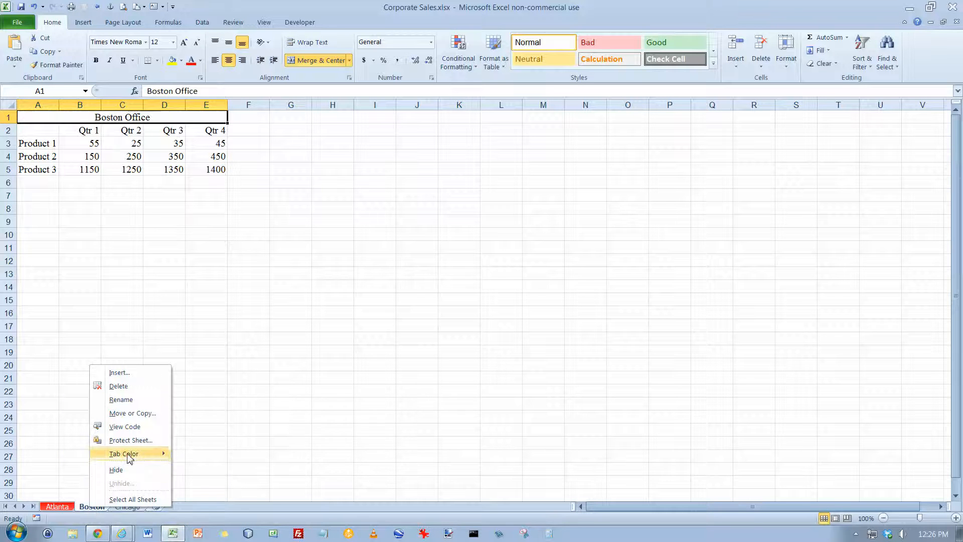
mouse_move(140, 454)
left_click(234, 489)
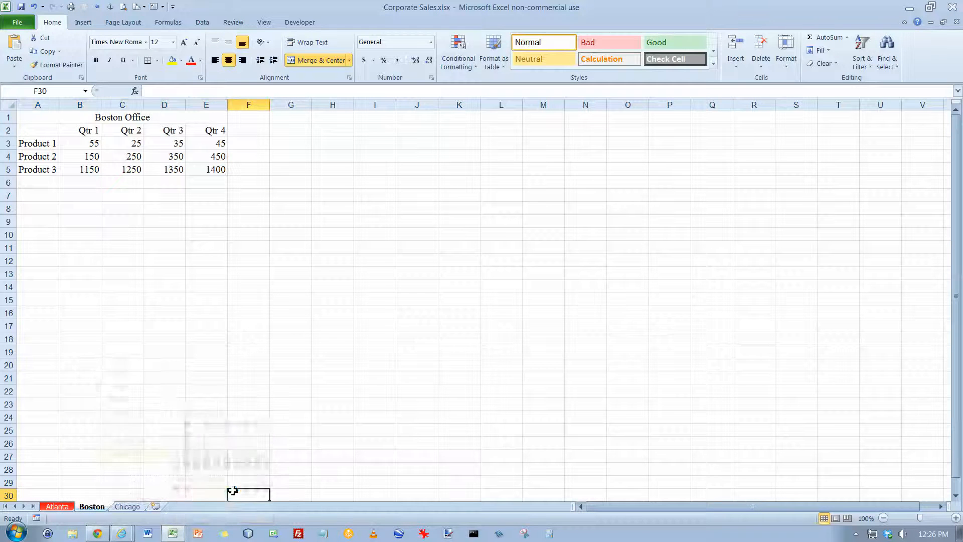
left_click_drag(230, 491, 189, 492)
Set the Boston sheet's tab color to green
right_click(93, 508)
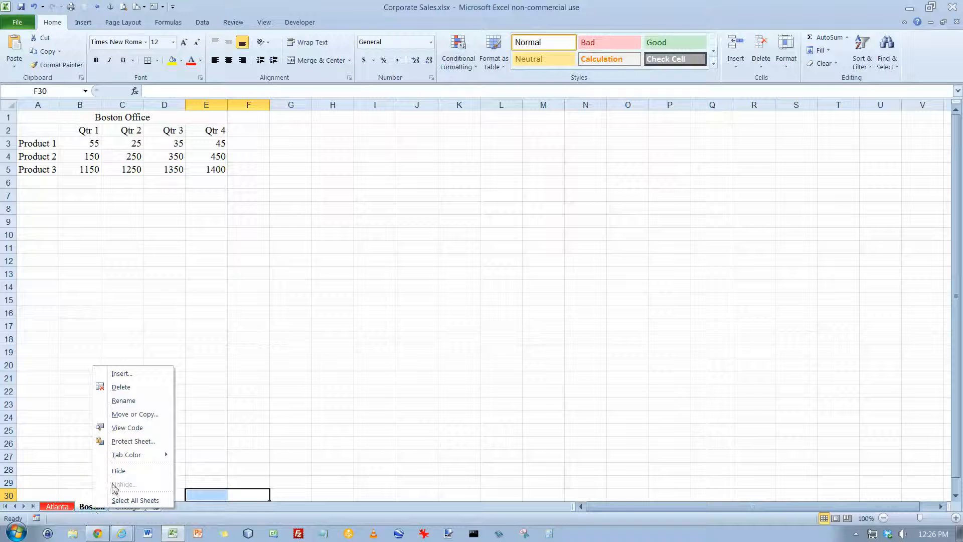
mouse_move(133, 457)
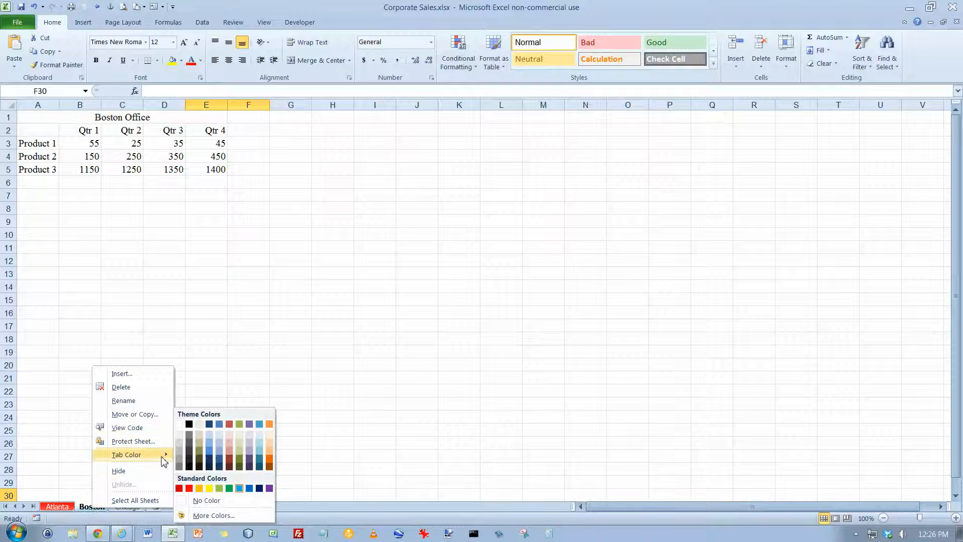
left_click(219, 488)
Set the Chicago sheet's tab color to blue
right_click(131, 506)
right_click(130, 512)
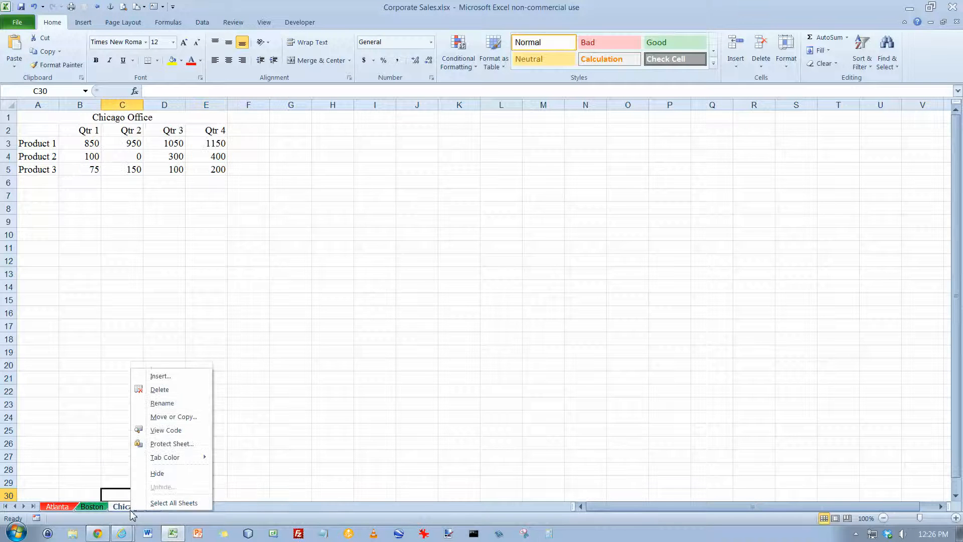
right_click(124, 510)
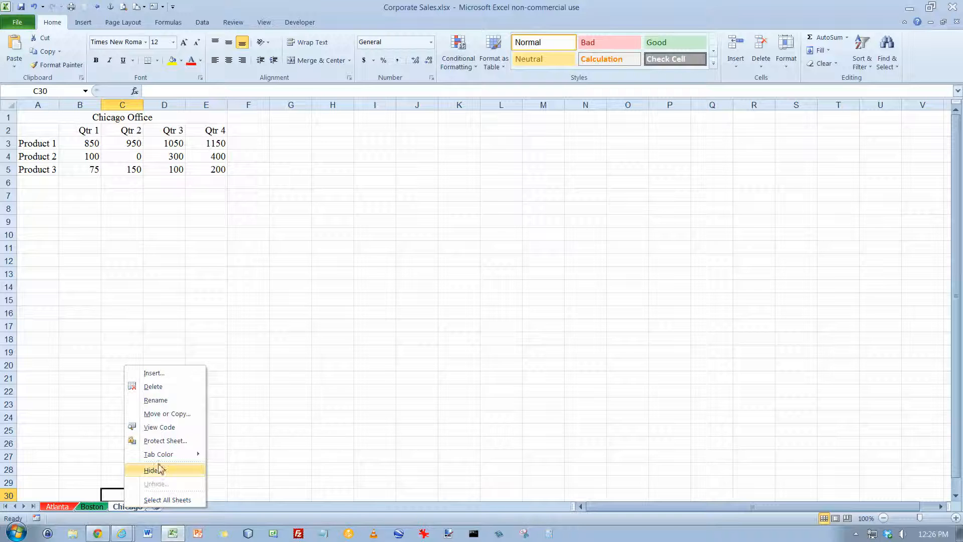
mouse_move(166, 454)
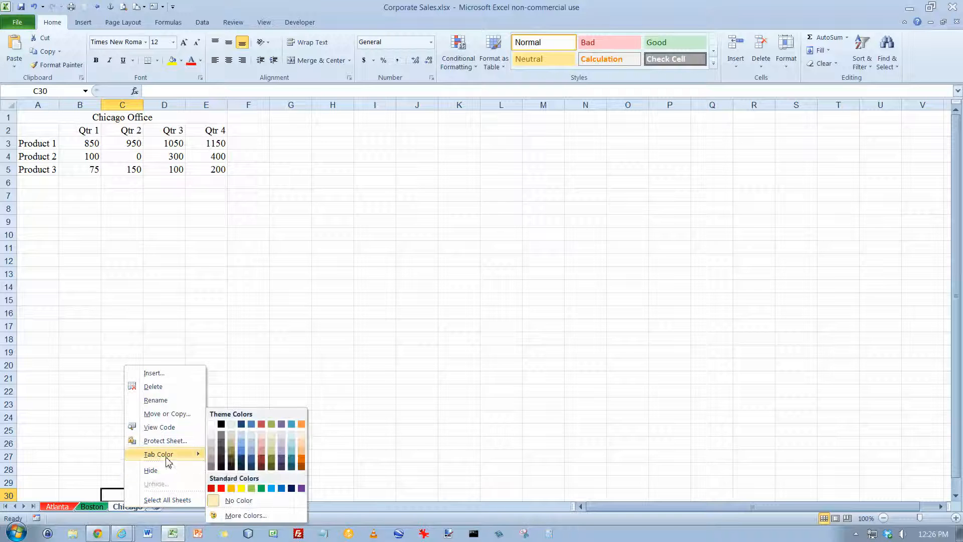
left_click(282, 488)
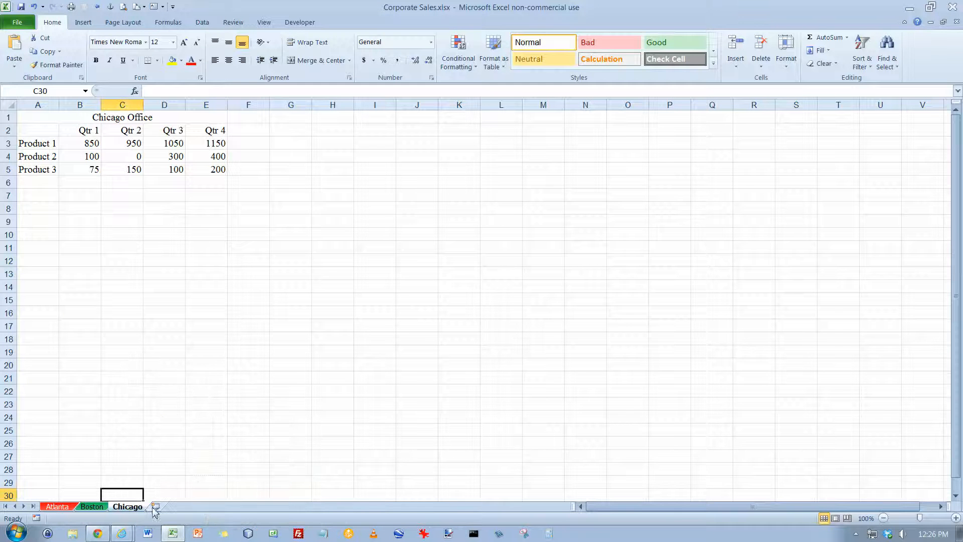
Switch repeatedly between the Atlanta, Boston and Chicago sheets to check their tab colors and matching layouts
left_click(100, 507)
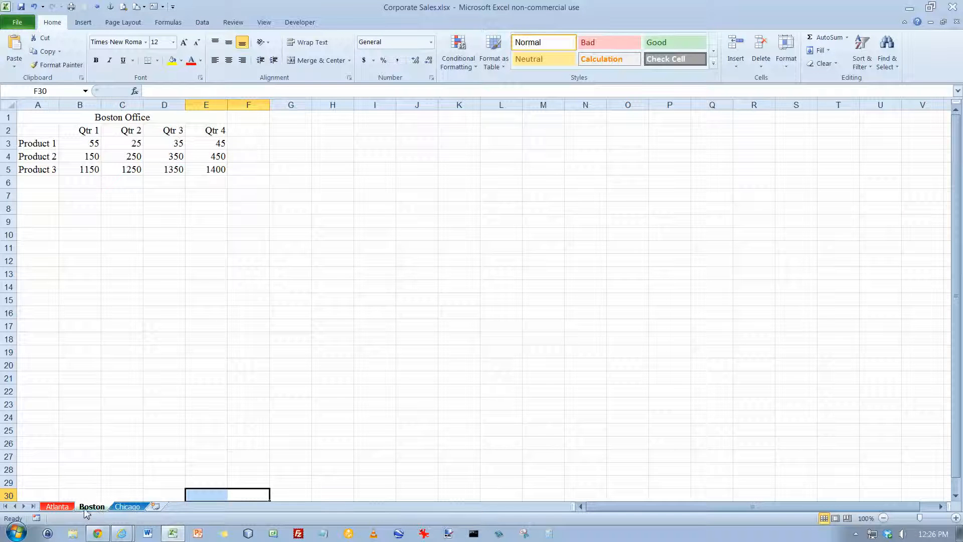
left_click(63, 508)
left_click(91, 507)
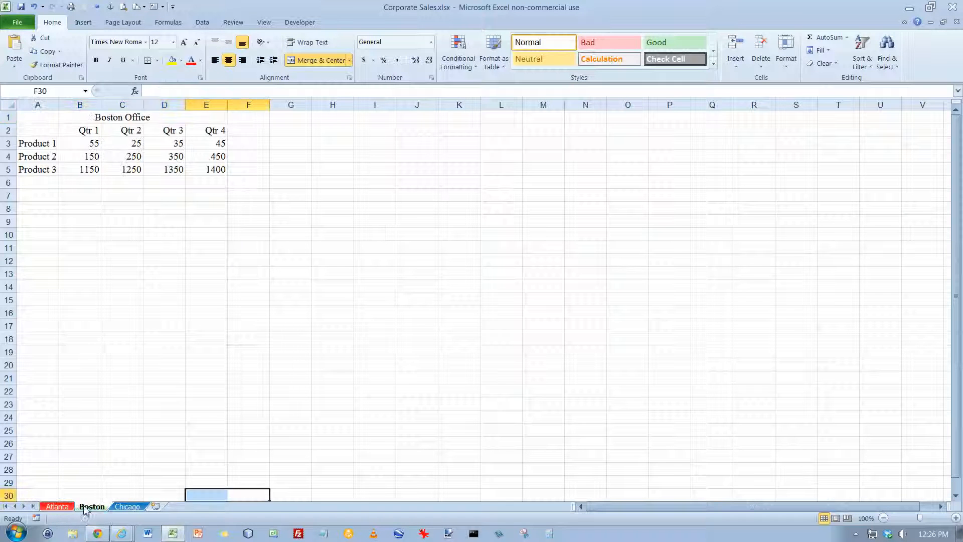
left_click(127, 508)
left_click(95, 507)
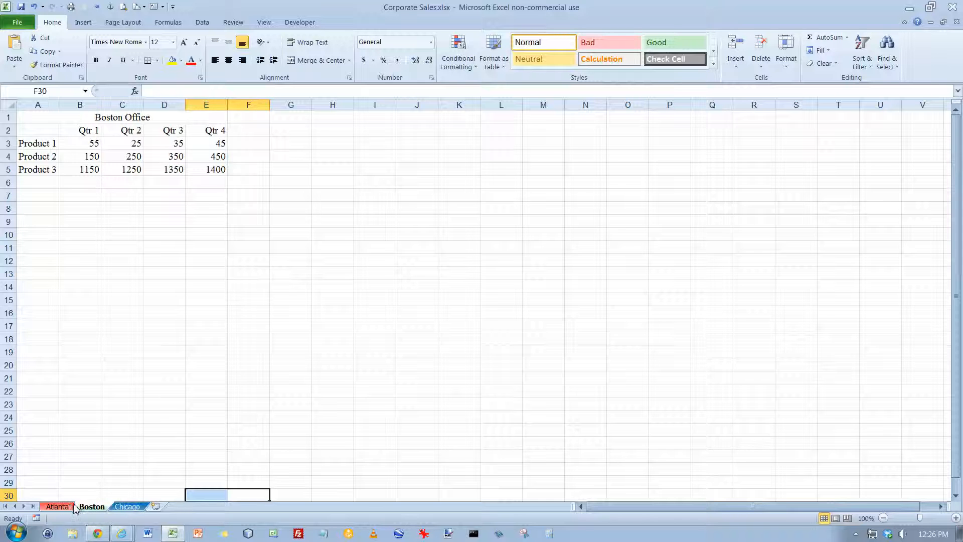
left_click(57, 507)
left_click(92, 507)
left_click(127, 507)
left_click(91, 507)
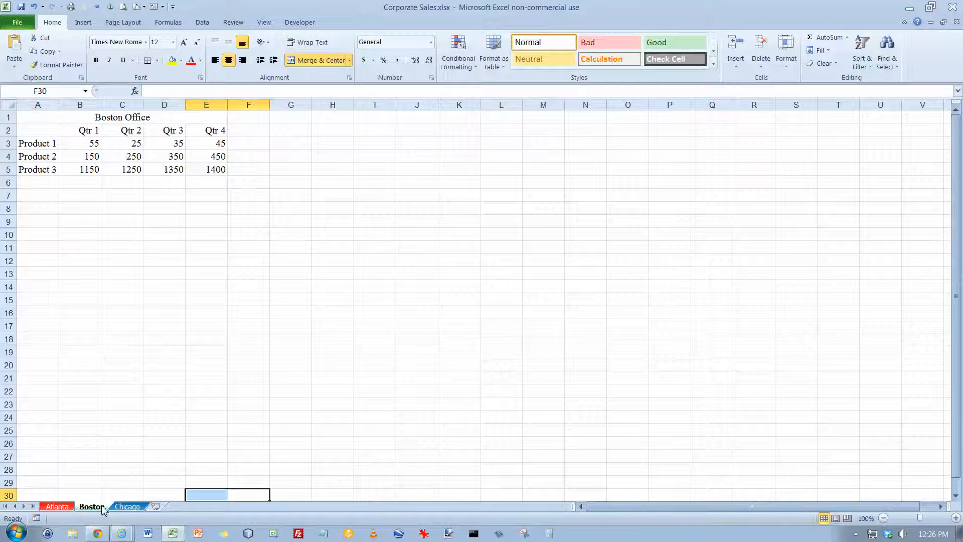
left_click(128, 507)
left_click(57, 507)
left_click(93, 507)
Group the sheets from Atlanta through Chicago and ungroup them again
left_click(57, 507)
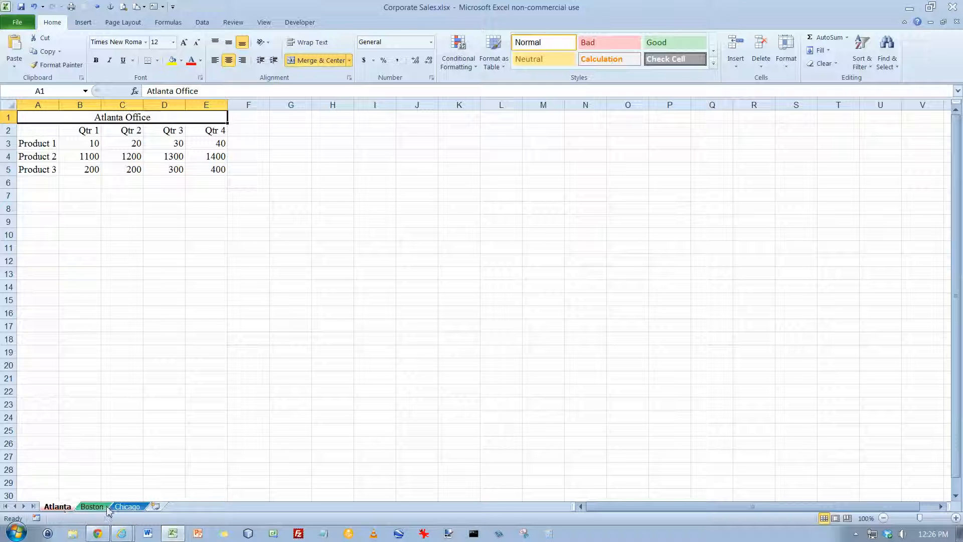
left_click(126, 506, "shift")
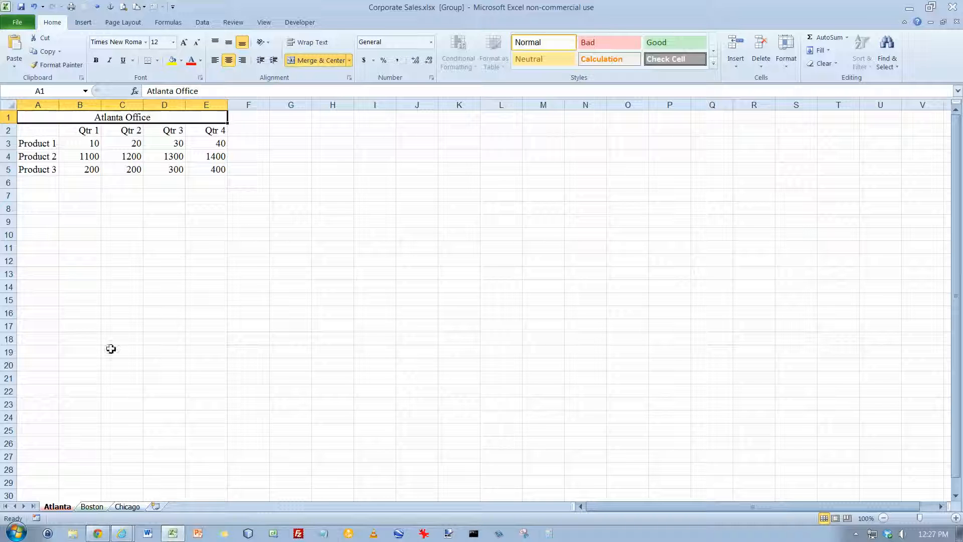
left_click(92, 506)
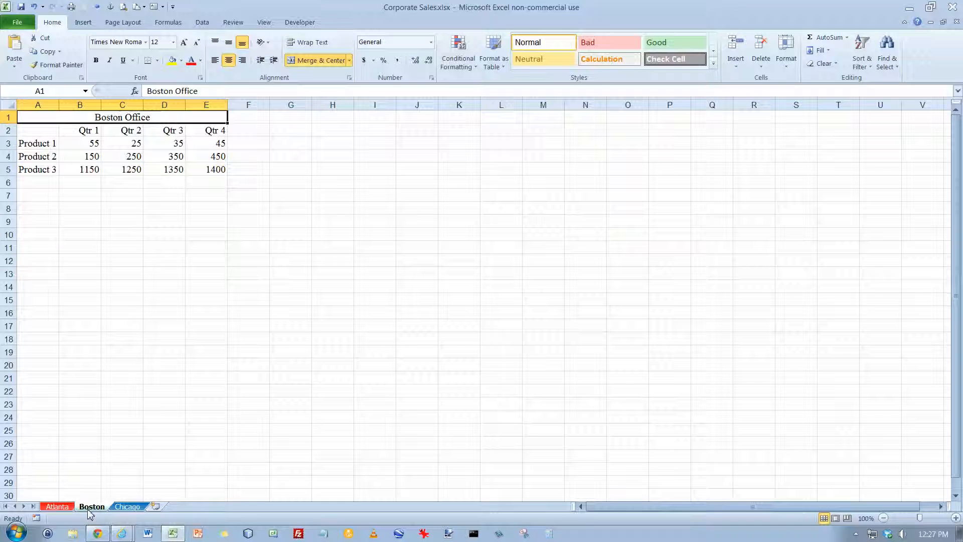
Group all sheets of the workbook with Atlanta as the active sheet
left_click(62, 507)
right_click(64, 507)
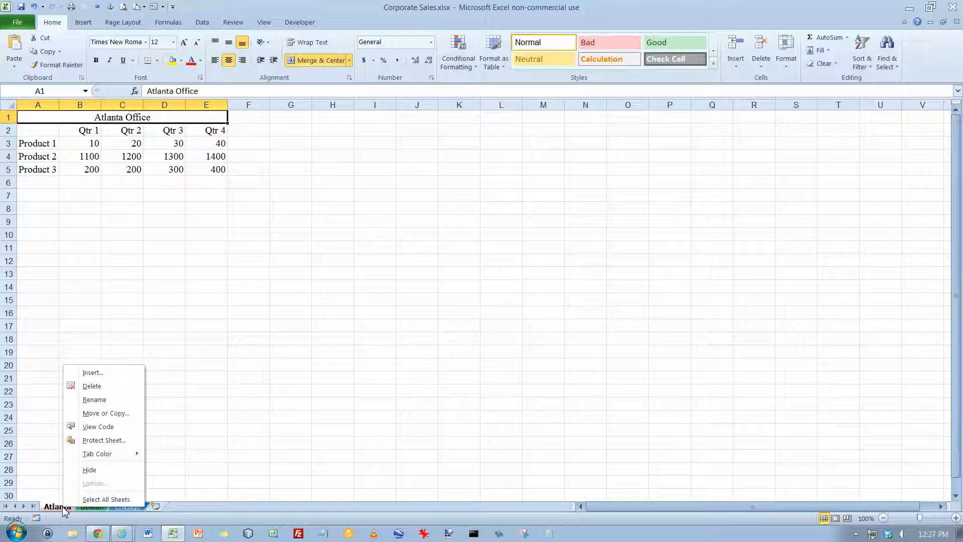
left_click(96, 500)
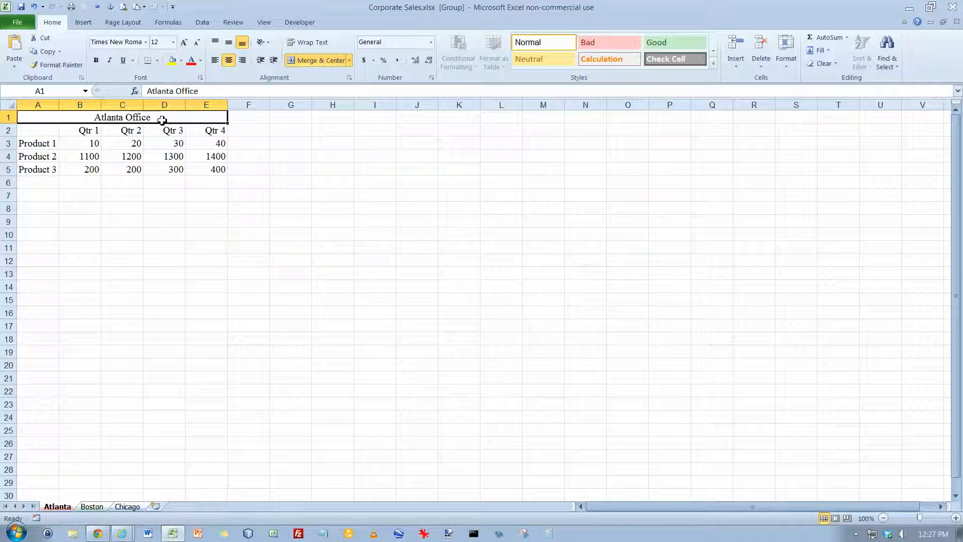
Apply the Title cell style to the office name in A1 and Heading 3 to the quarter labels in B2:E2
left_click(712, 63)
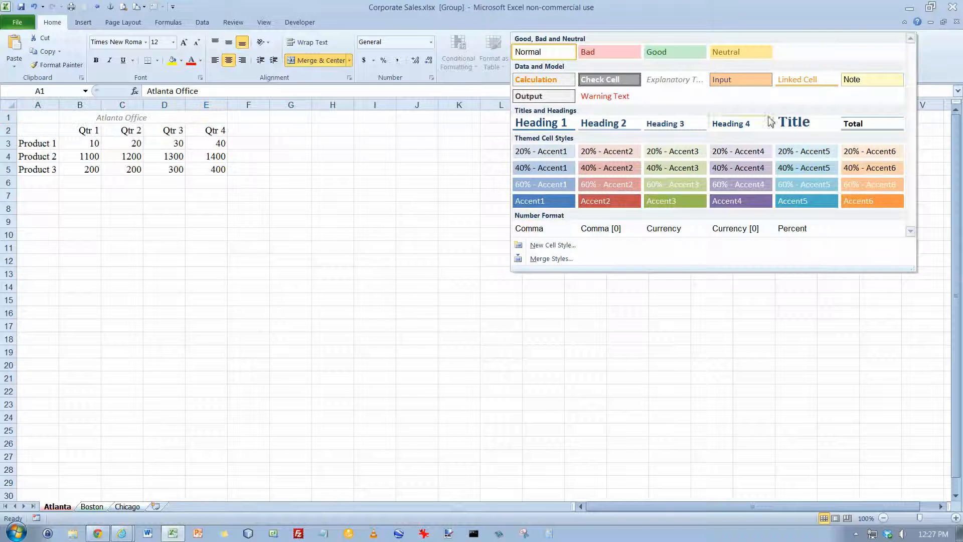
left_click(800, 124)
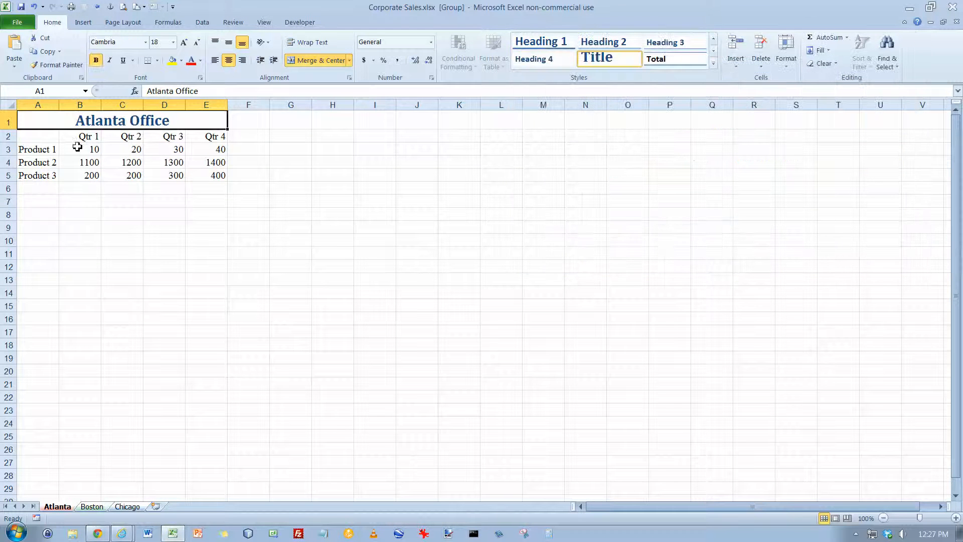
left_click_drag(75, 137, 216, 136)
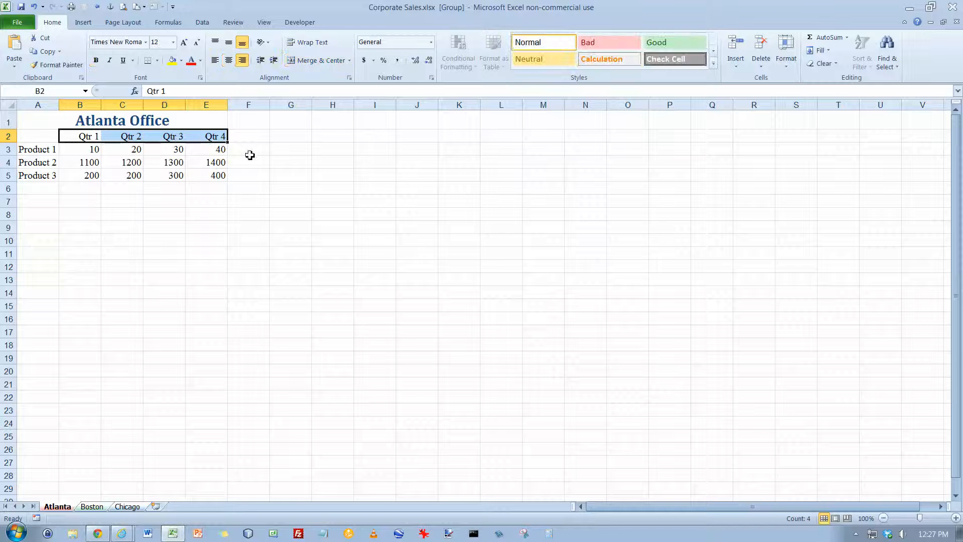
left_click(713, 63)
left_click(667, 125)
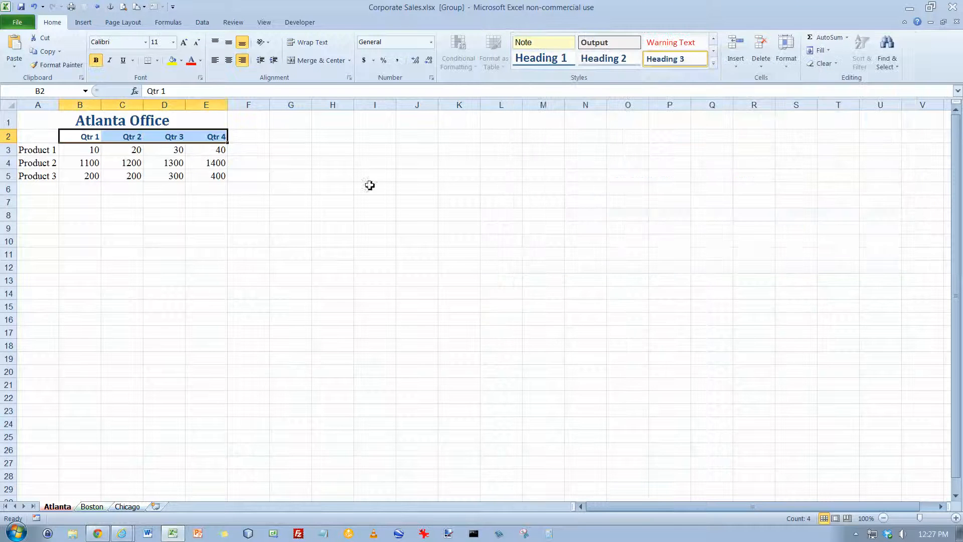
Apply the Heading 4 cell style to the product labels in A3:A5
left_click_drag(47, 150, 47, 176)
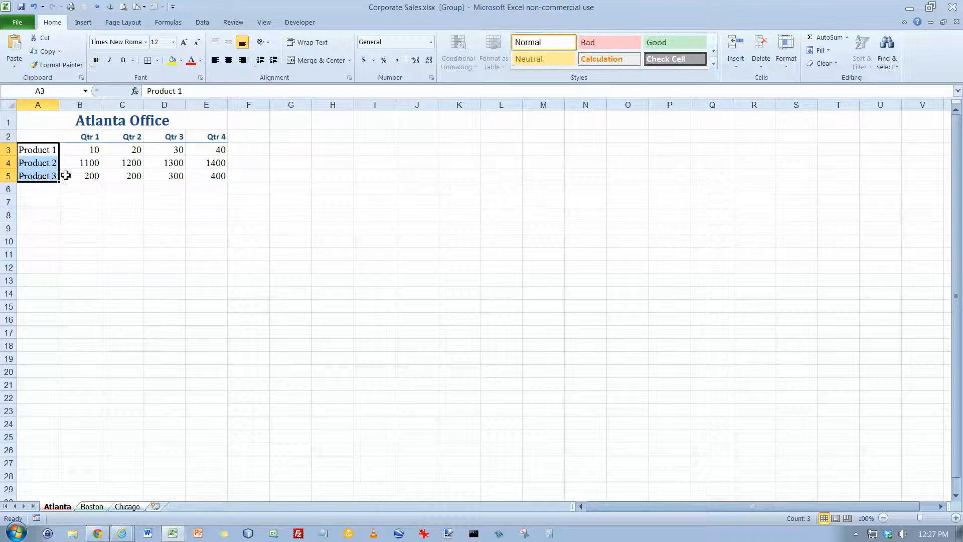
left_click(713, 64)
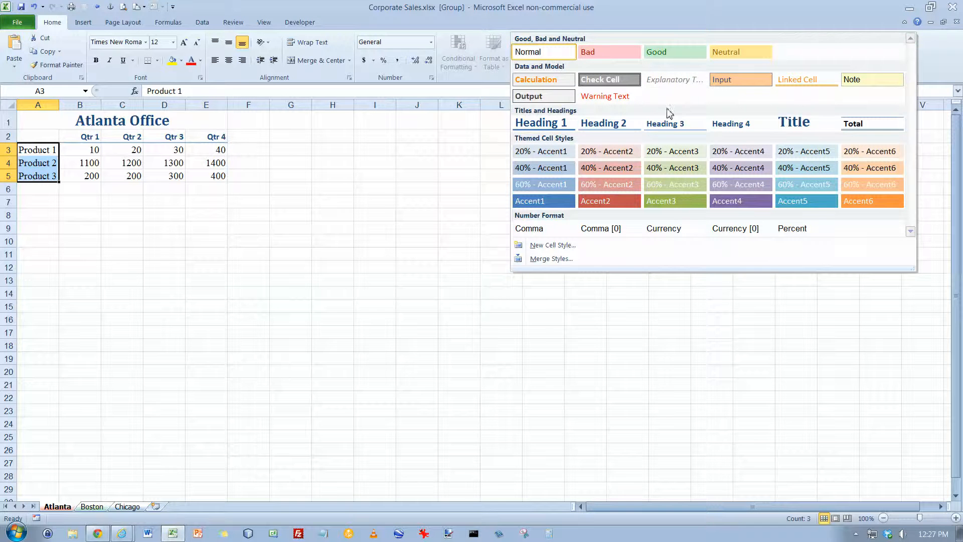
left_click(731, 124)
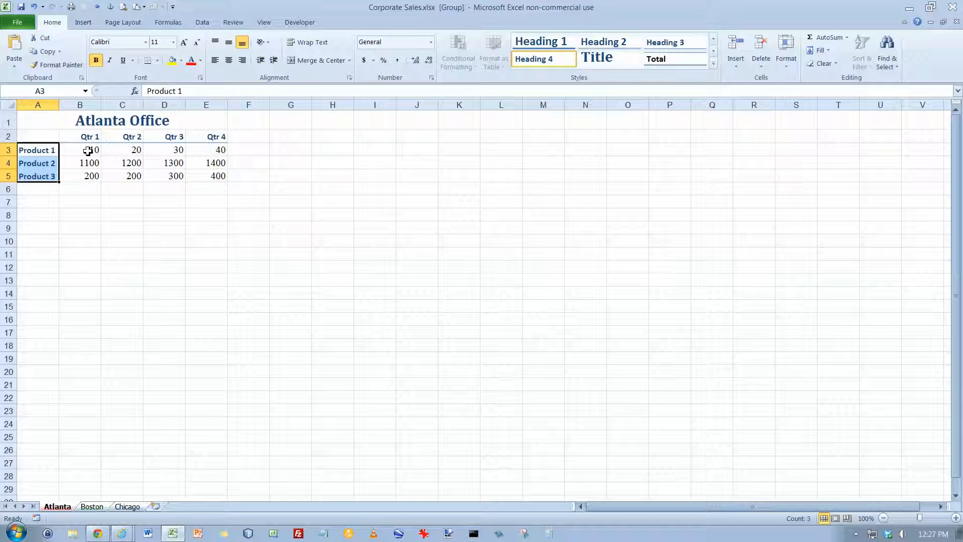
Set the font of the sales figures in B3:F6 to Verdana, size 10
left_click_drag(88, 151, 237, 186)
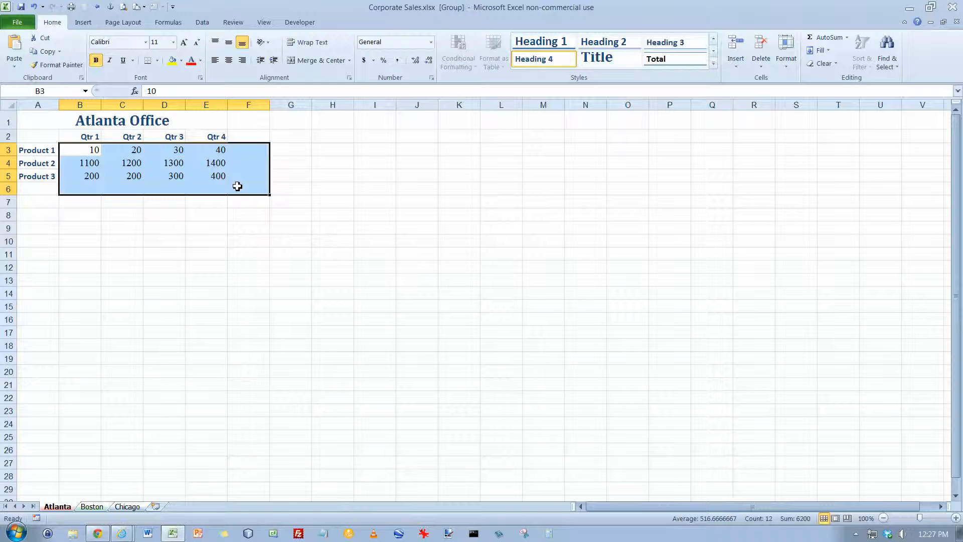
left_click(146, 43)
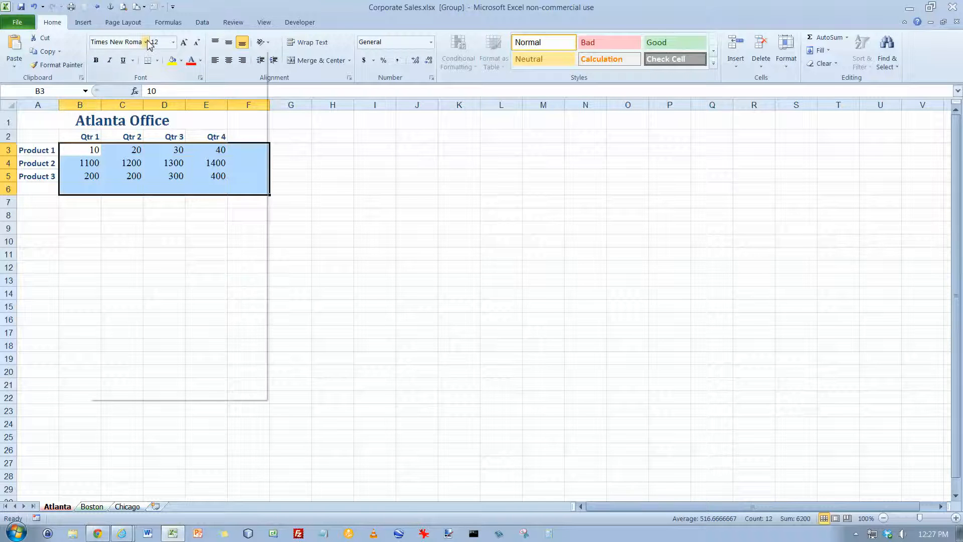
key("Down")
key("Down")
key("Down")
key("Down")
key("Down")
key("Down")
key("Down")
key("Down")
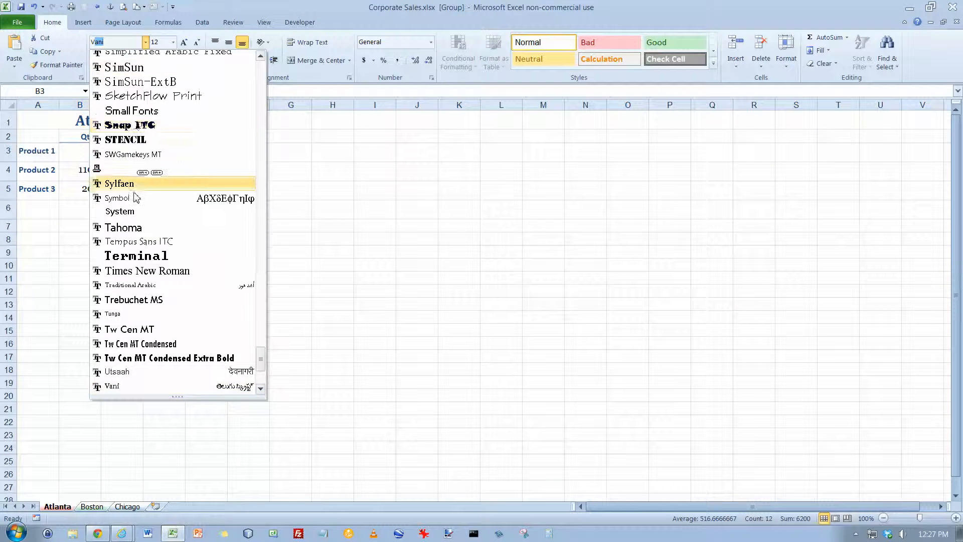
scroll(136, 200, "down", 4)
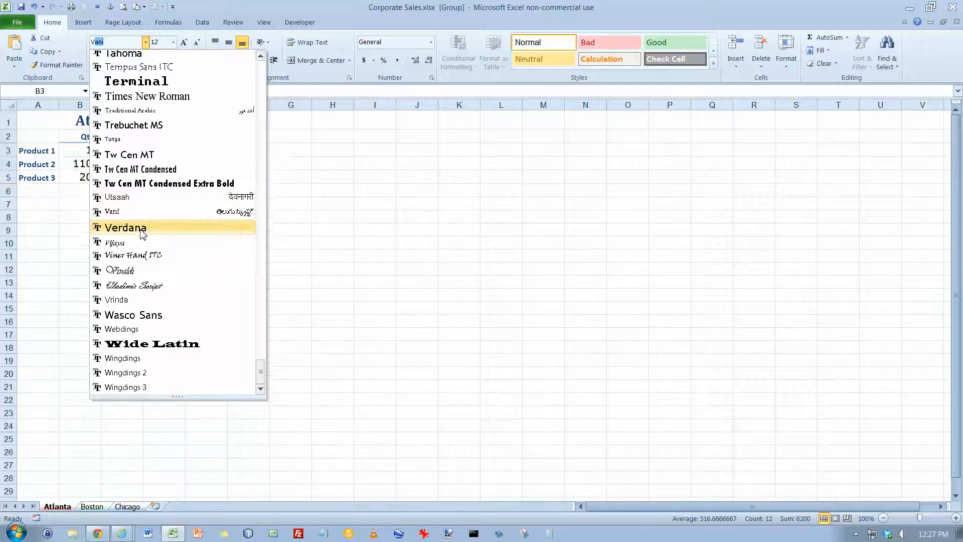
left_click(143, 228)
left_click(173, 44)
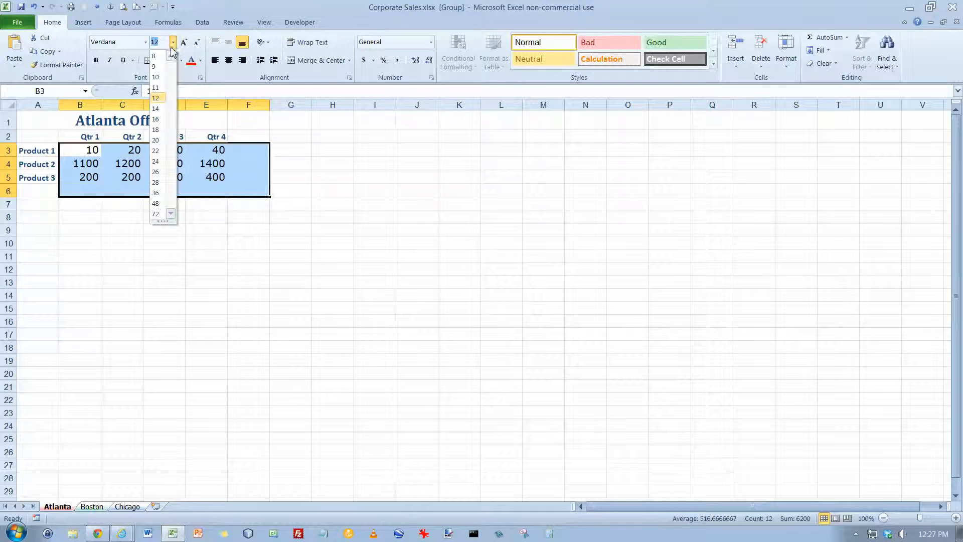
left_click(156, 76)
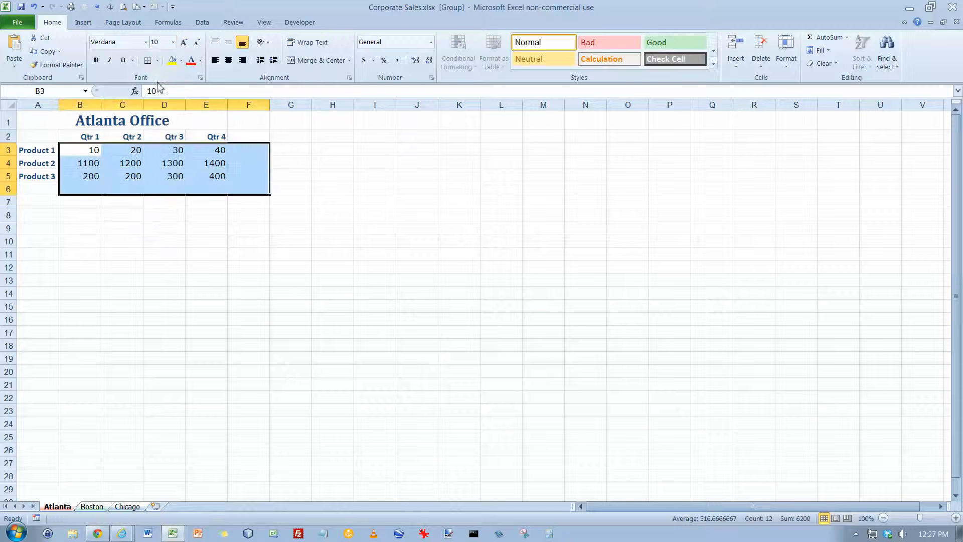
Format the Product 1 figures in B3:E3 as Accounting with a dollar sign and no decimal places
left_click(97, 151)
left_click_drag(89, 150, 201, 156)
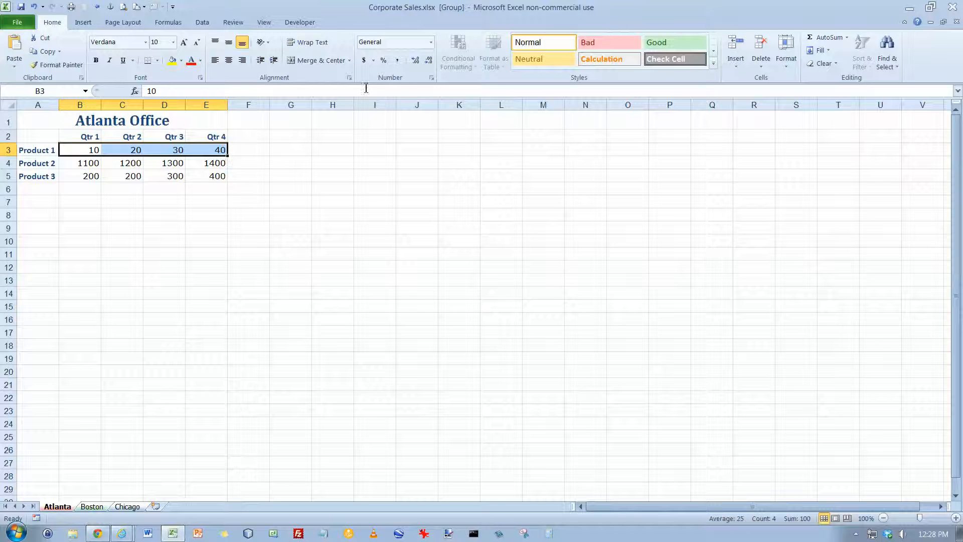
left_click(364, 60)
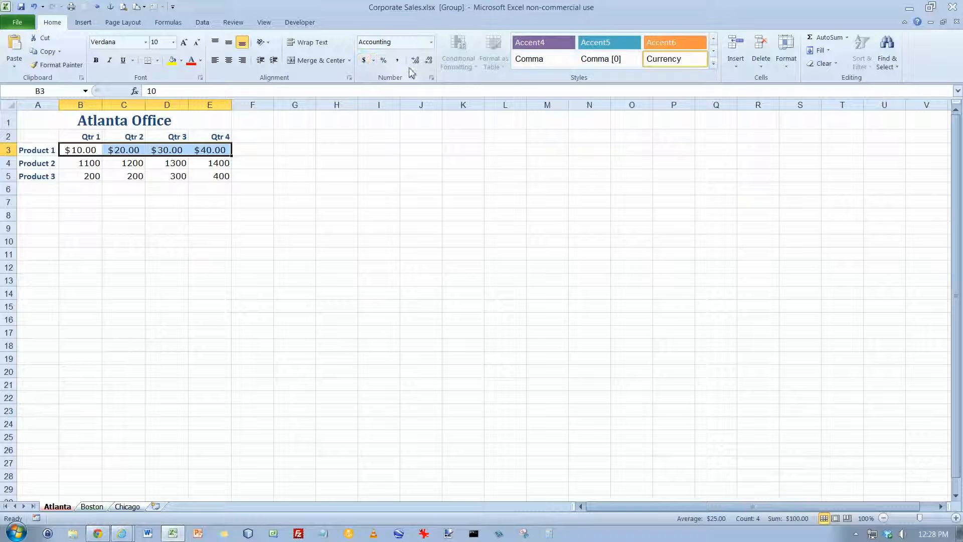
left_click(429, 62)
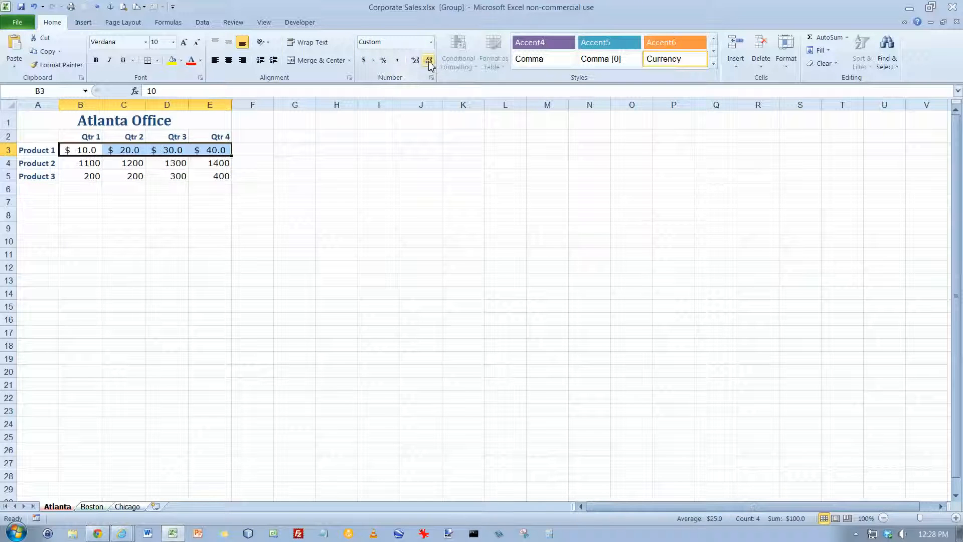
left_click(429, 63)
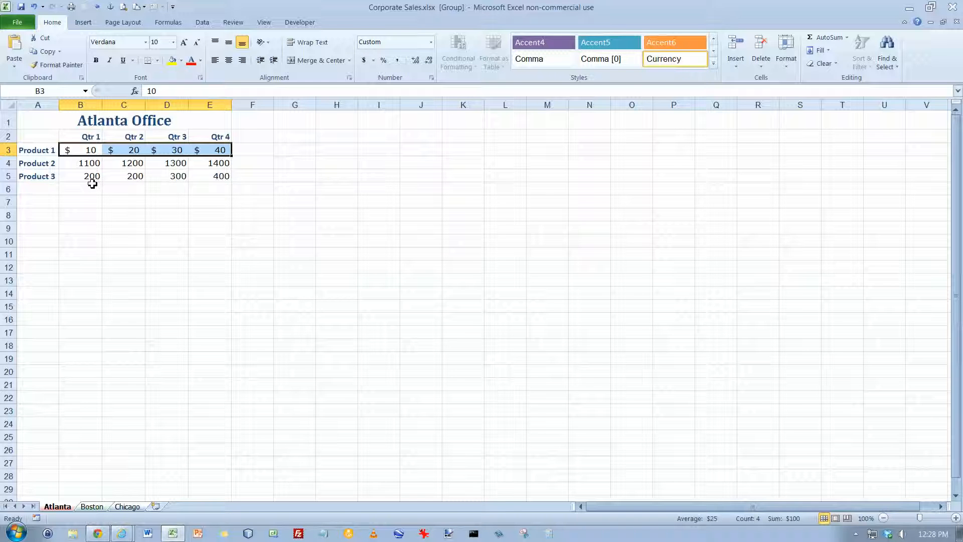
Apply the comma number format without decimal places to the Product 2 and Product 3 figures in B4:E5
left_click_drag(89, 164, 200, 174)
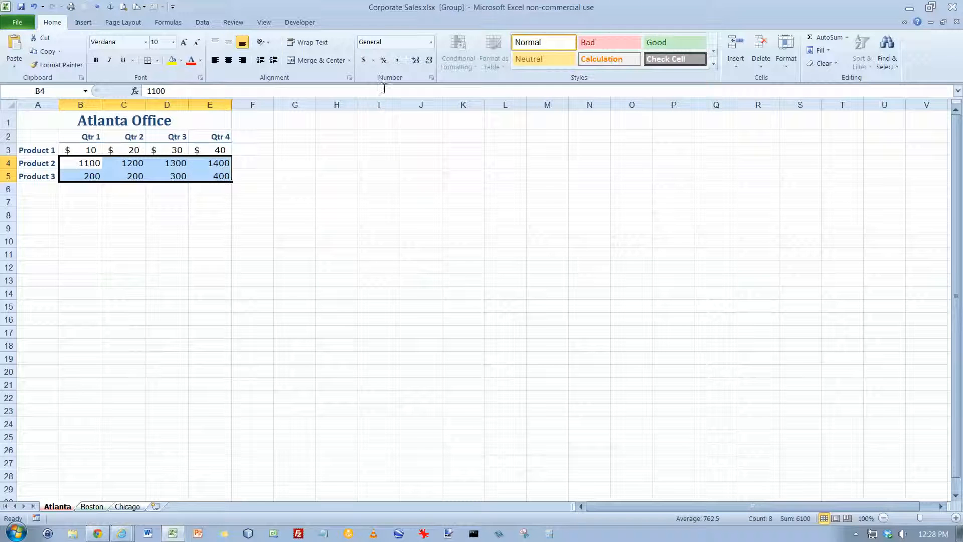
left_click(398, 61)
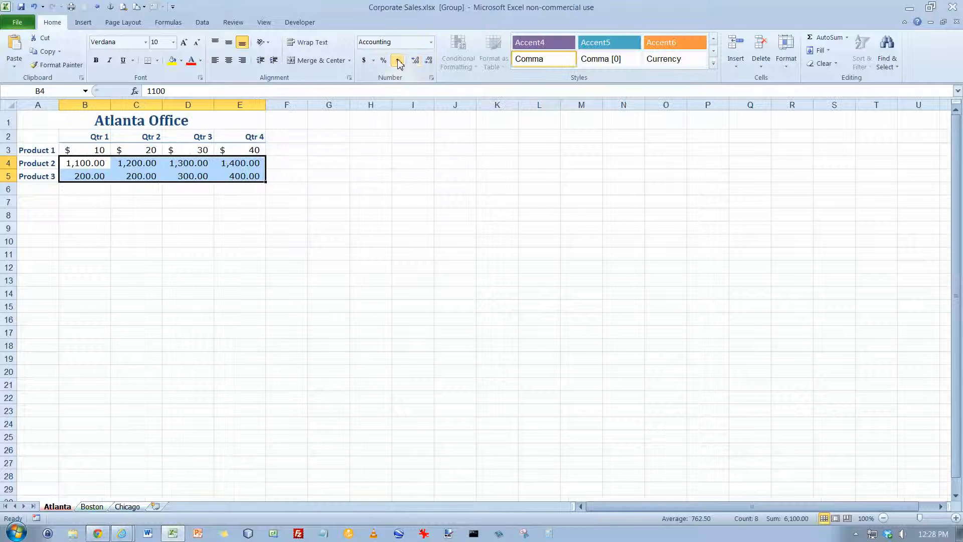
left_click(429, 61)
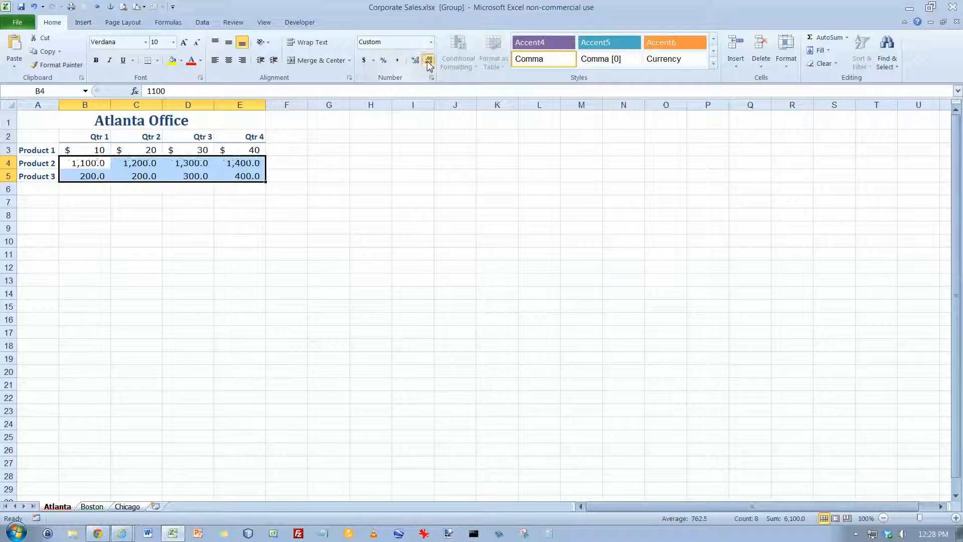
left_click(429, 61)
Total the three products for each quarter in B6:E6 with AutoSum
left_click_drag(92, 188, 249, 189)
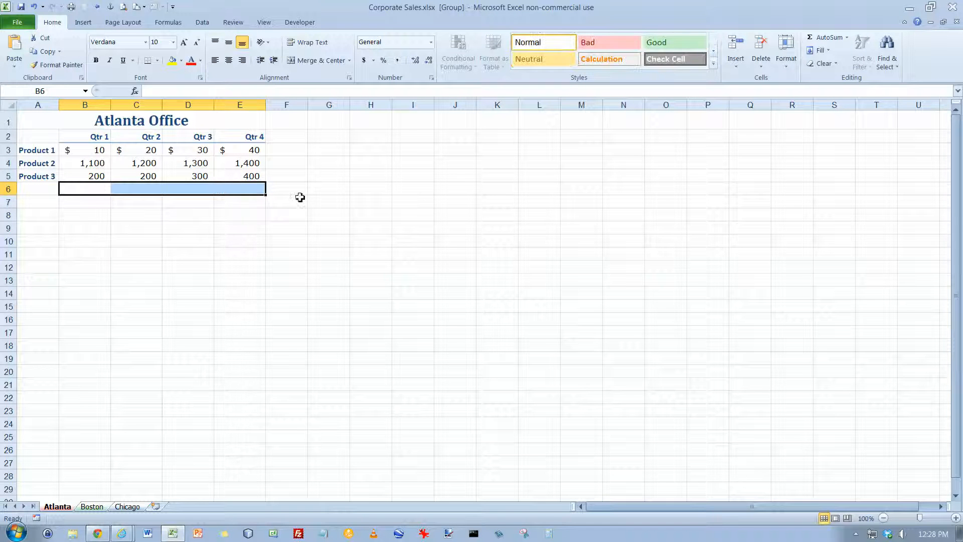
left_click(827, 39)
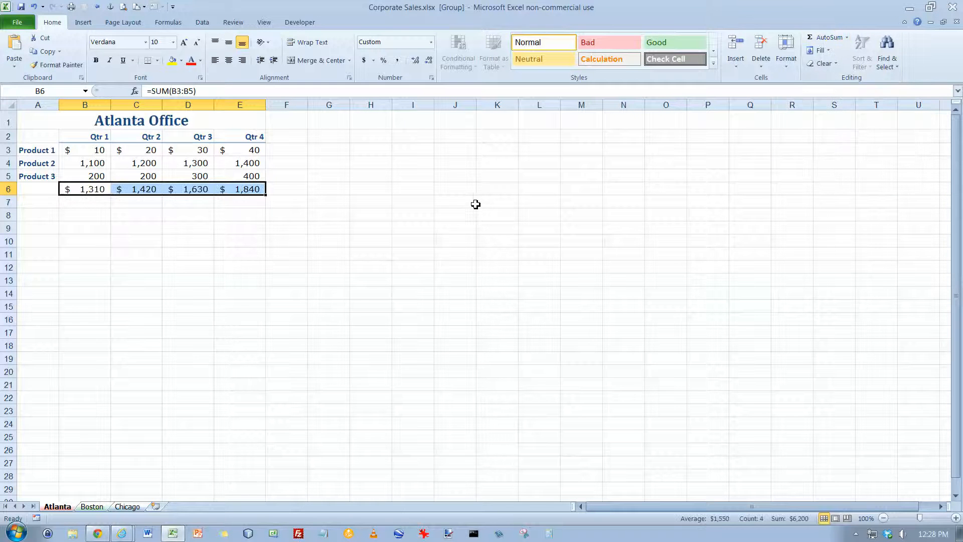
Examine the sum formulas of the quarterly totals in B6, C6 and D6
left_click(96, 189)
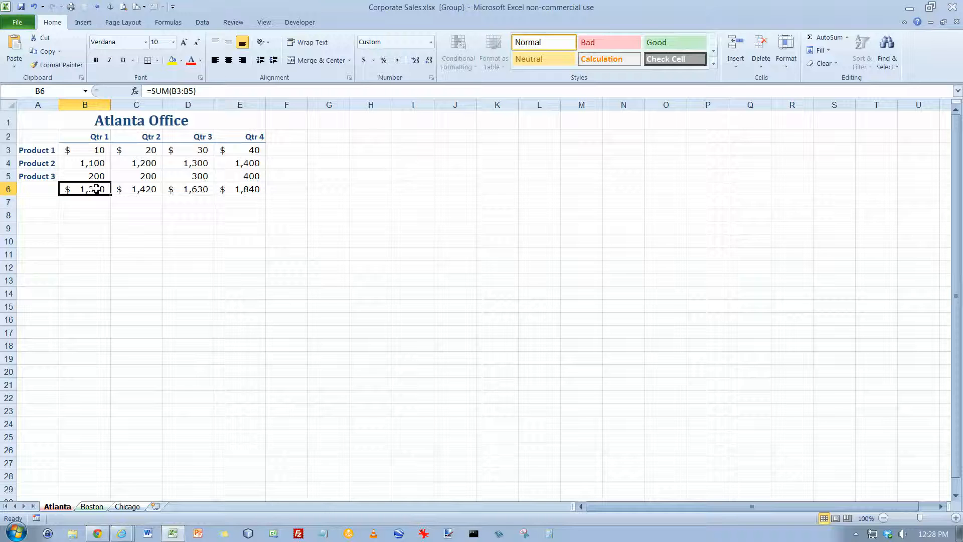
double_click(97, 189)
key("Return")
left_click(136, 189)
key("alt+equal")
key("Return")
left_click(192, 194)
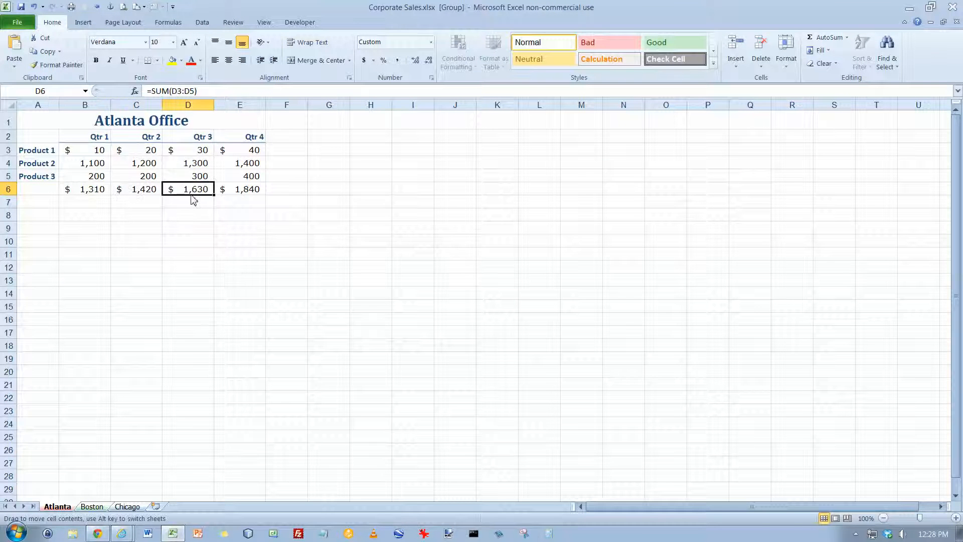
key("alt+equal")
key("Return")
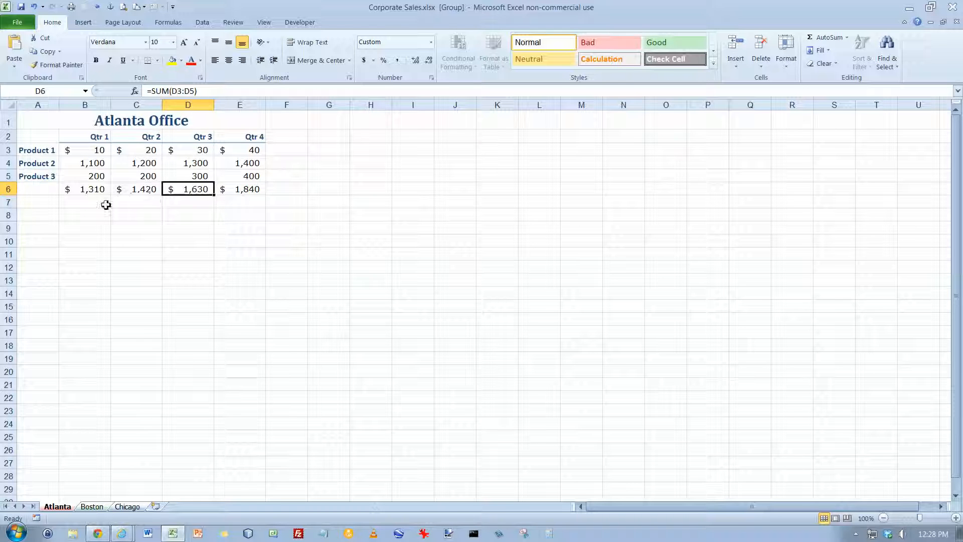
Apply the Total cell style to the quarterly totals in B6:E6
left_click_drag(93, 189, 228, 192)
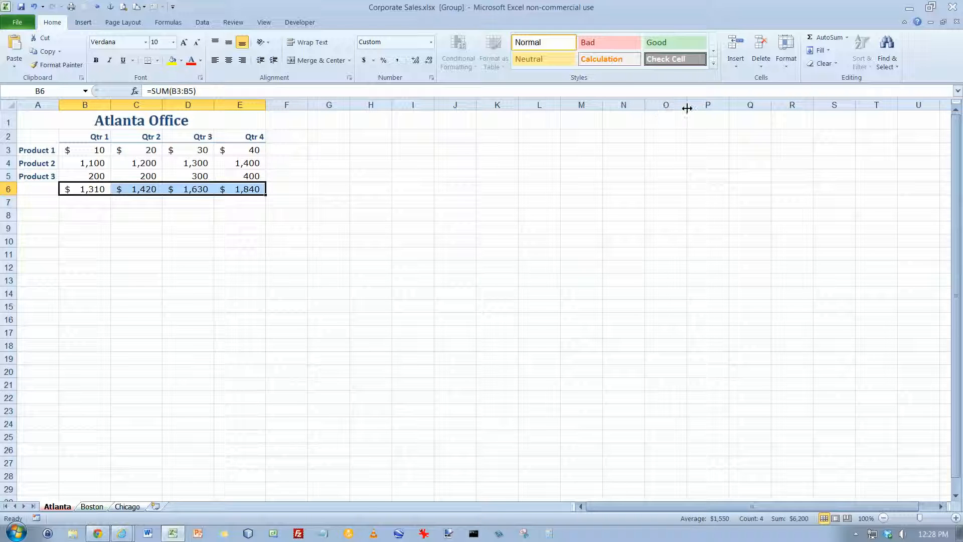
left_click(712, 63)
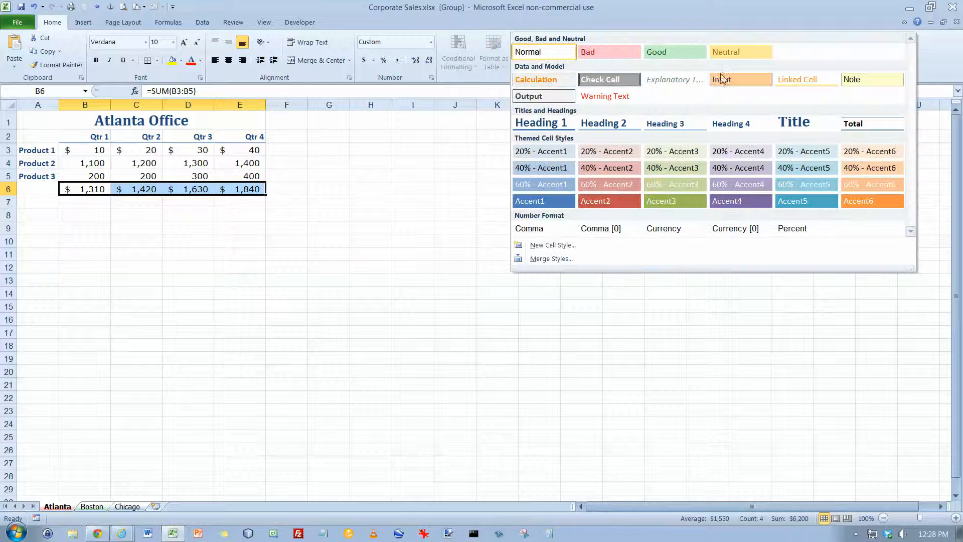
left_click(861, 130)
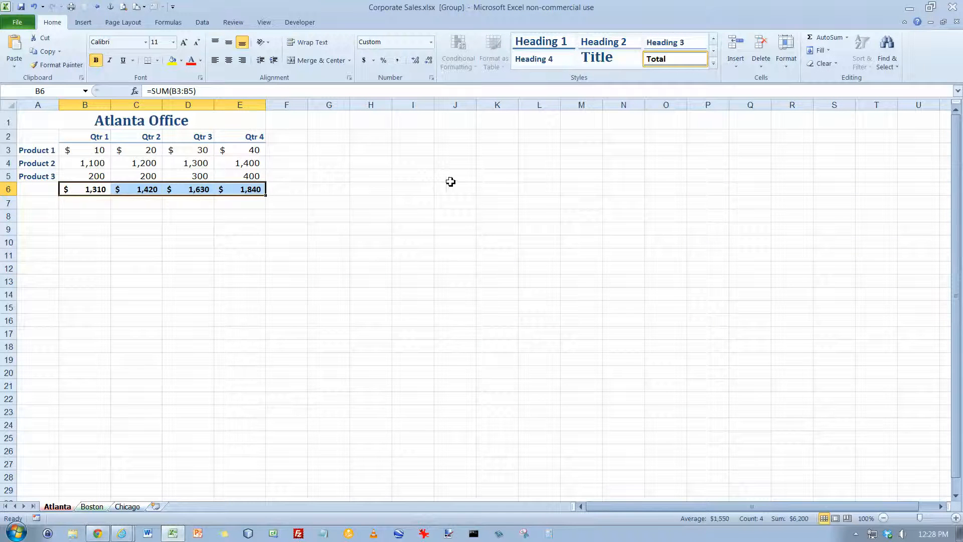
left_click(291, 189)
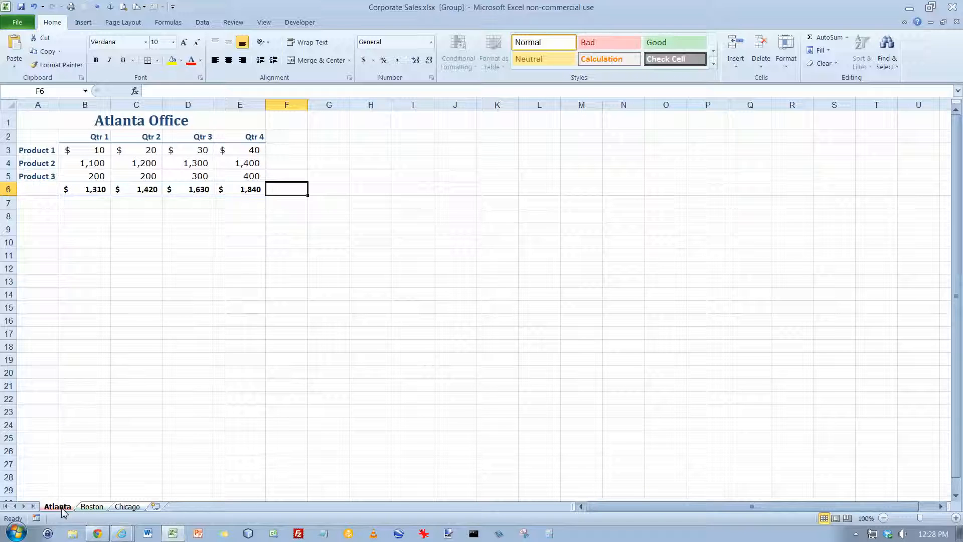
Ungroup the sheets and flip through Atlanta, Boston and Chicago to compare their formatting and totals
left_click(92, 507)
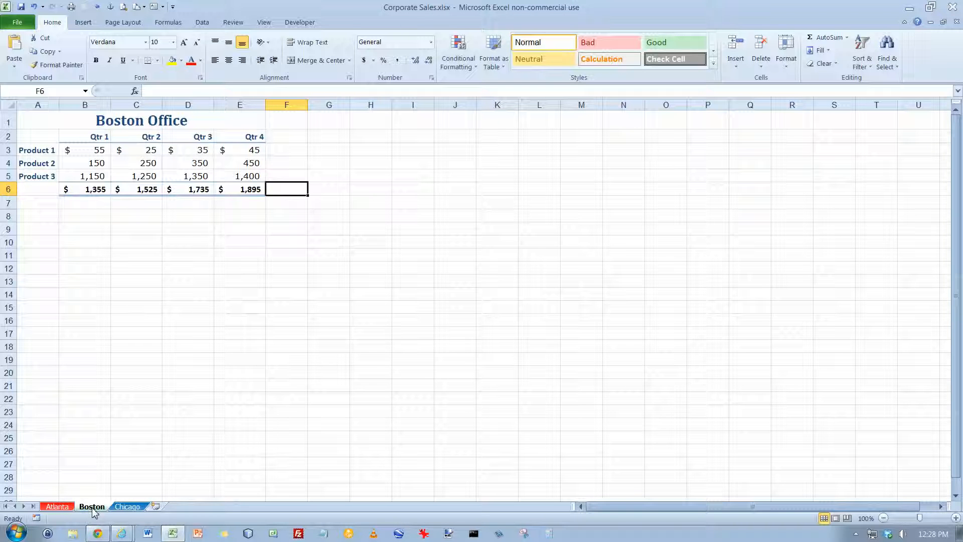
left_click(126, 507)
left_click(93, 507)
left_click(72, 507)
left_click(92, 506)
left_click(118, 507)
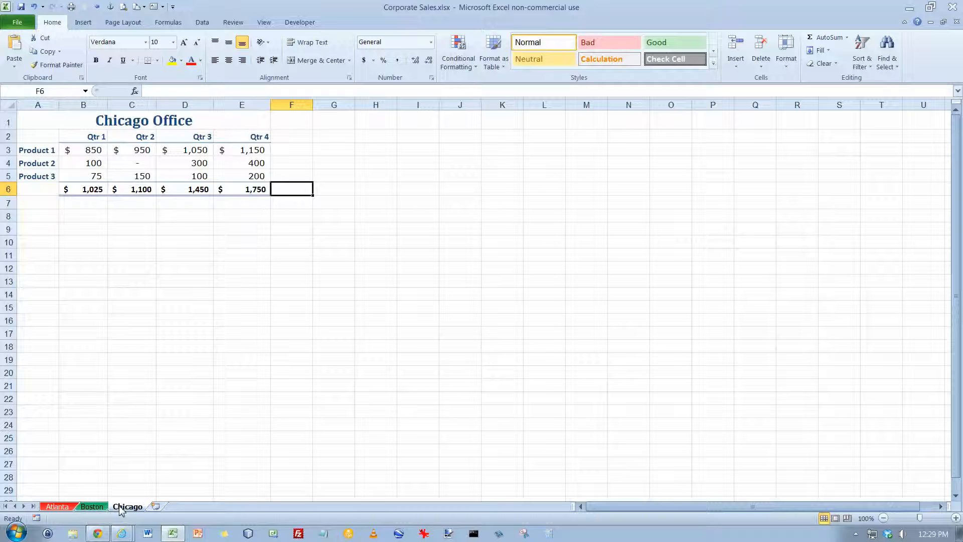
left_click(99, 507)
left_click(70, 507)
left_click(93, 507)
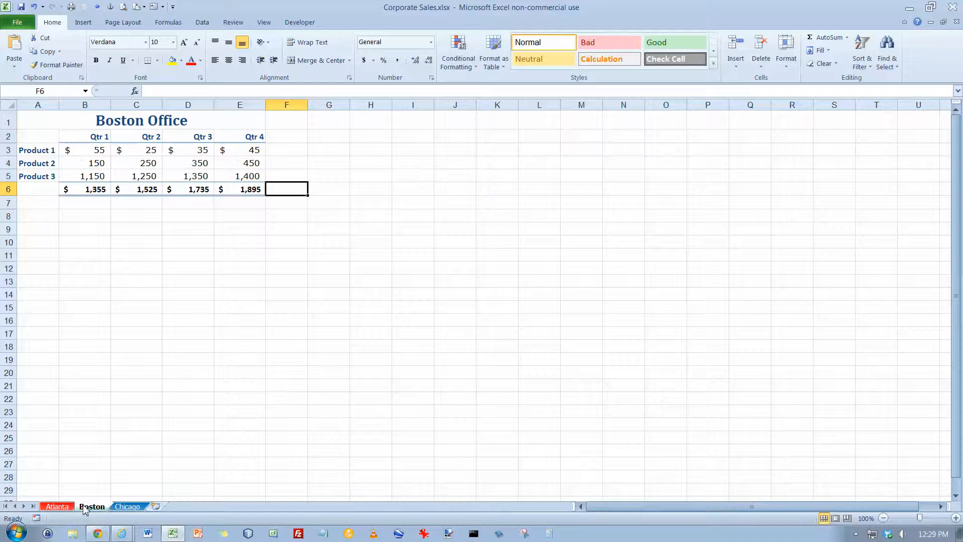
left_click(116, 507)
left_click(70, 507)
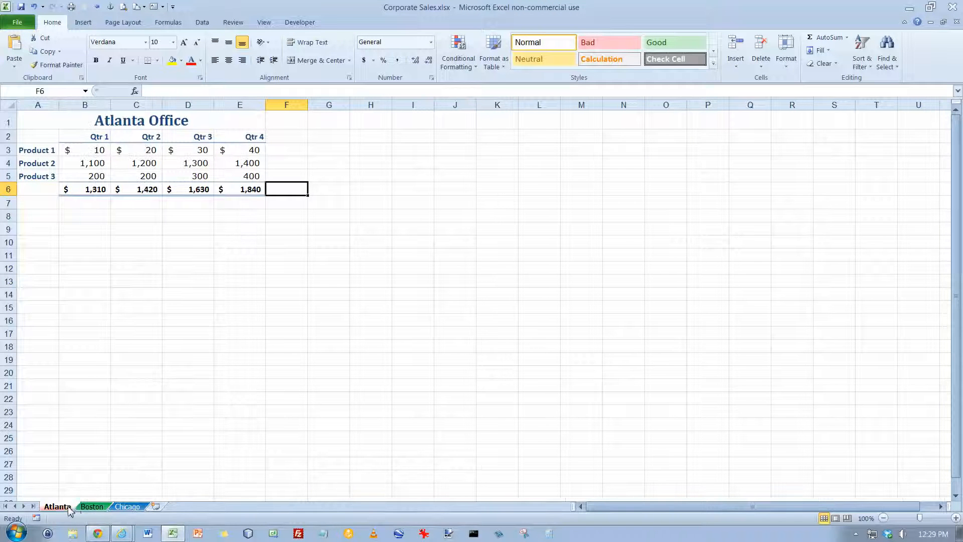
left_click(93, 507)
left_click(119, 507)
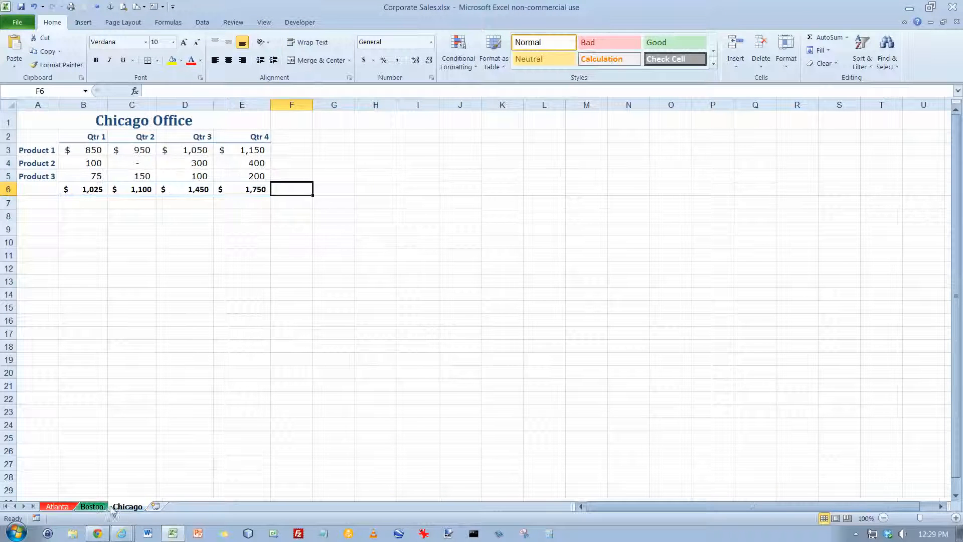
left_click(93, 507)
left_click(71, 507)
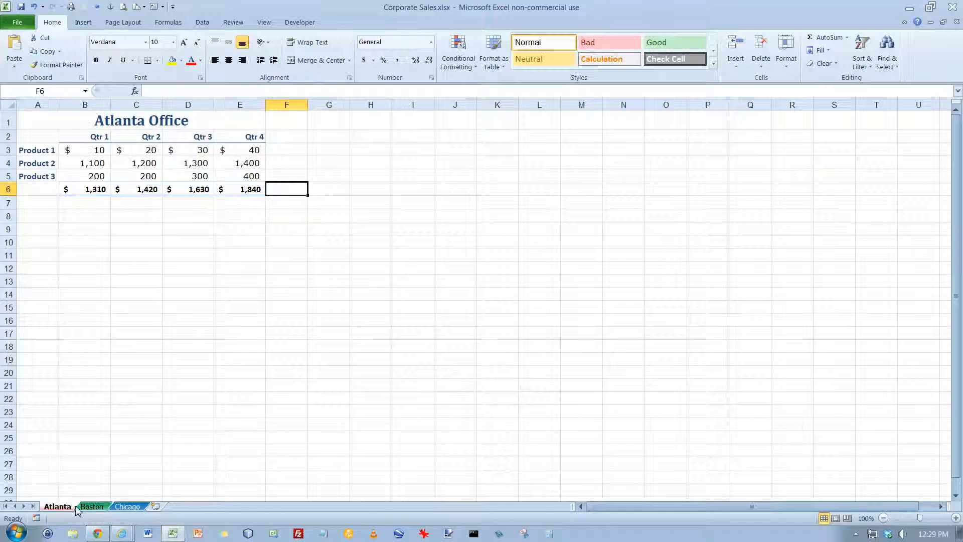
Group the sheets from Atlanta through Chicago and give columns A to E one equal, wider width
left_click(129, 507, "shift")
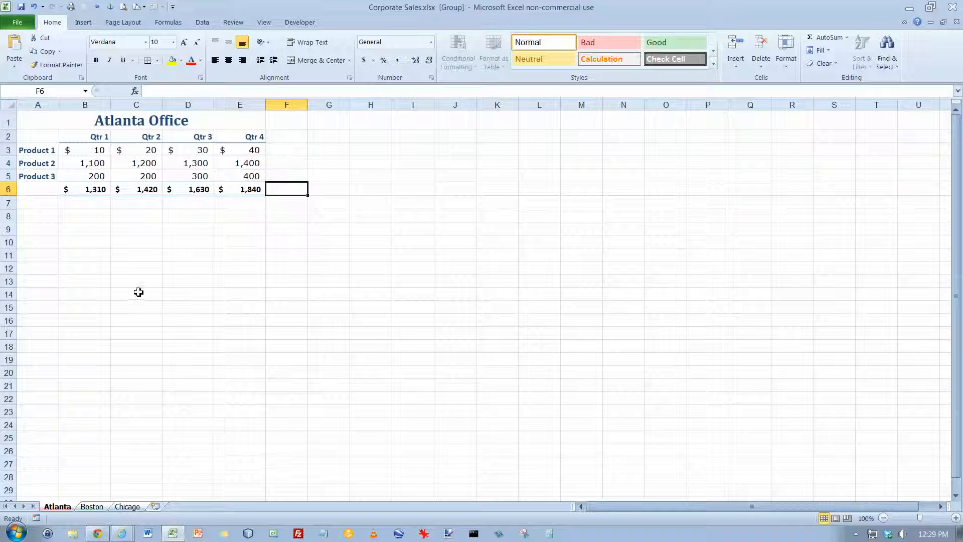
left_click_drag(35, 105, 215, 104)
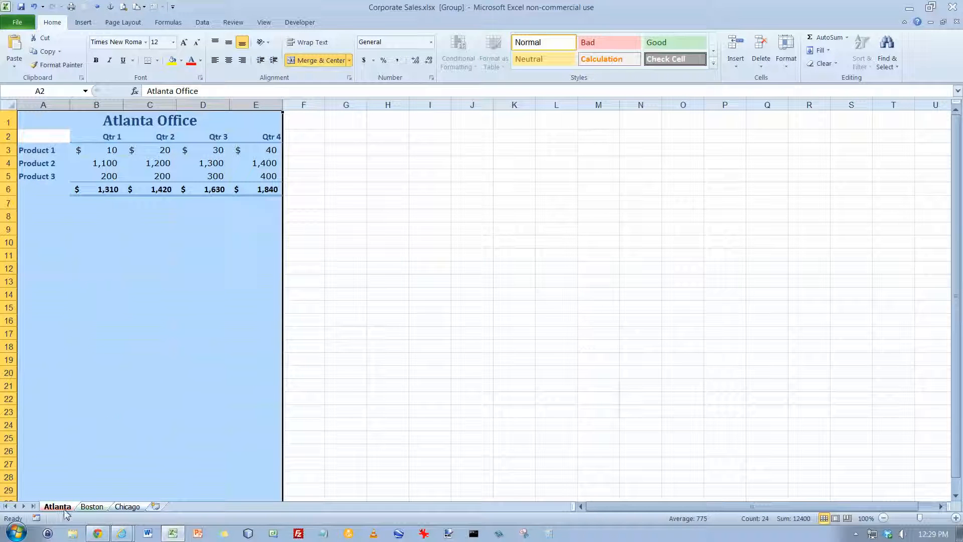
Ungroup the sheets and compare the column widths on Atlanta, Boston and Chicago, finishing on Atlanta with A1 selected
left_click(95, 507)
left_click(126, 506)
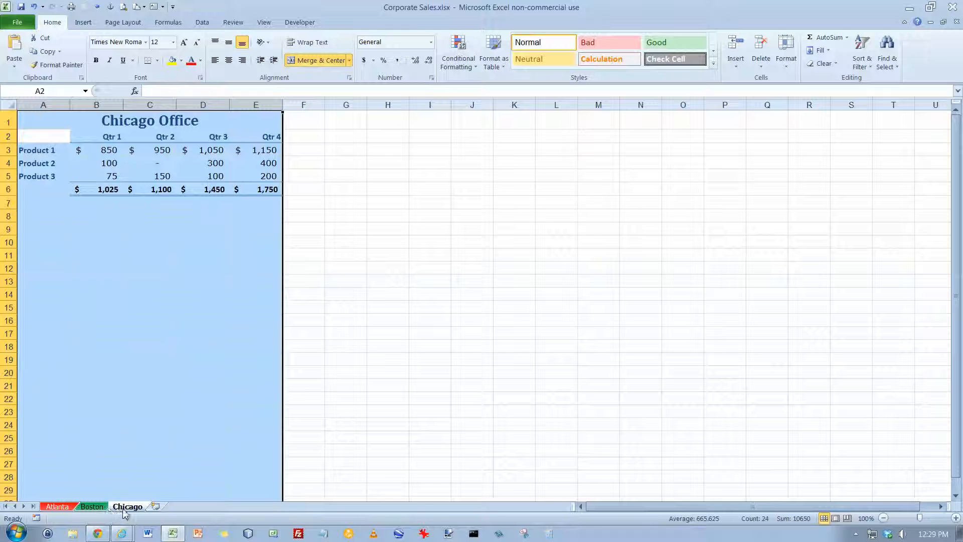
left_click(93, 506)
left_click(69, 508)
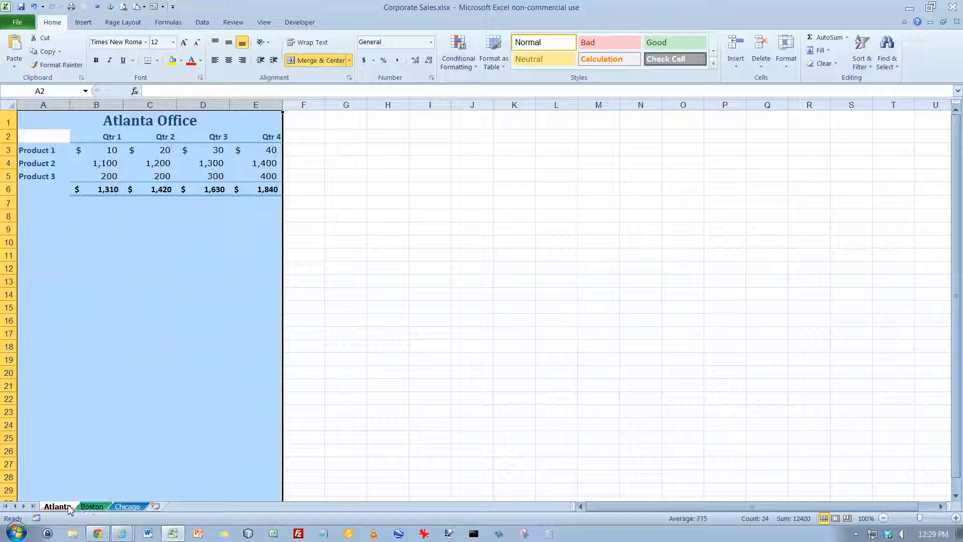
left_click(92, 506)
left_click(127, 506)
left_click(76, 508)
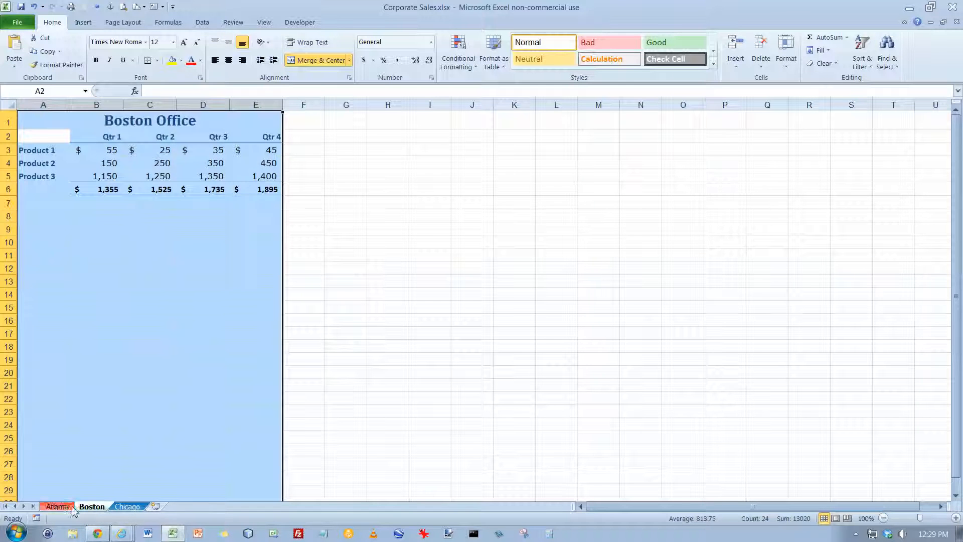
left_click(70, 507)
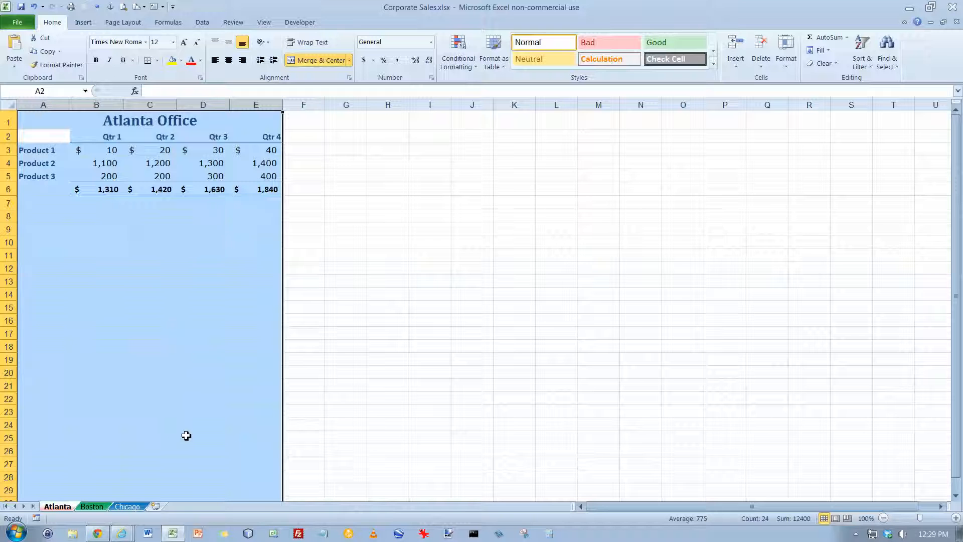
left_click(54, 122)
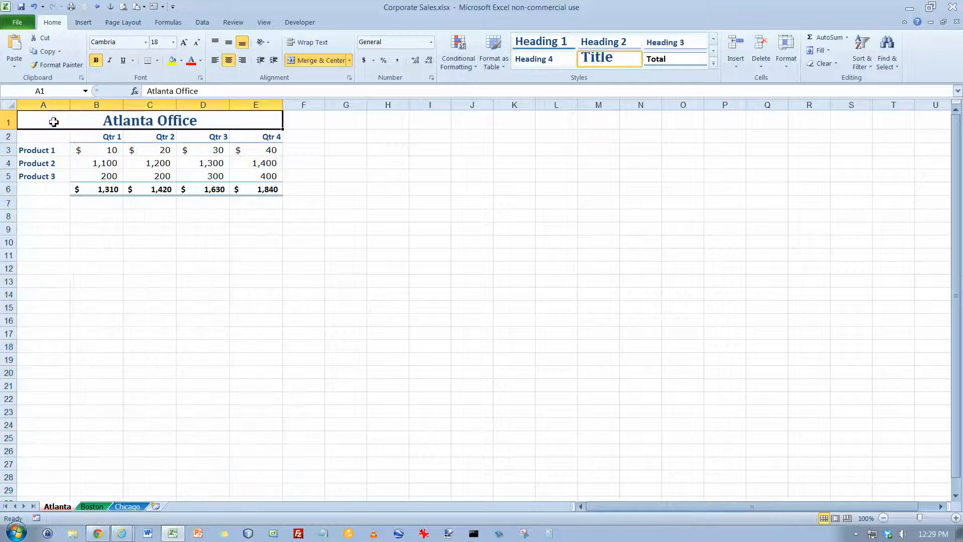